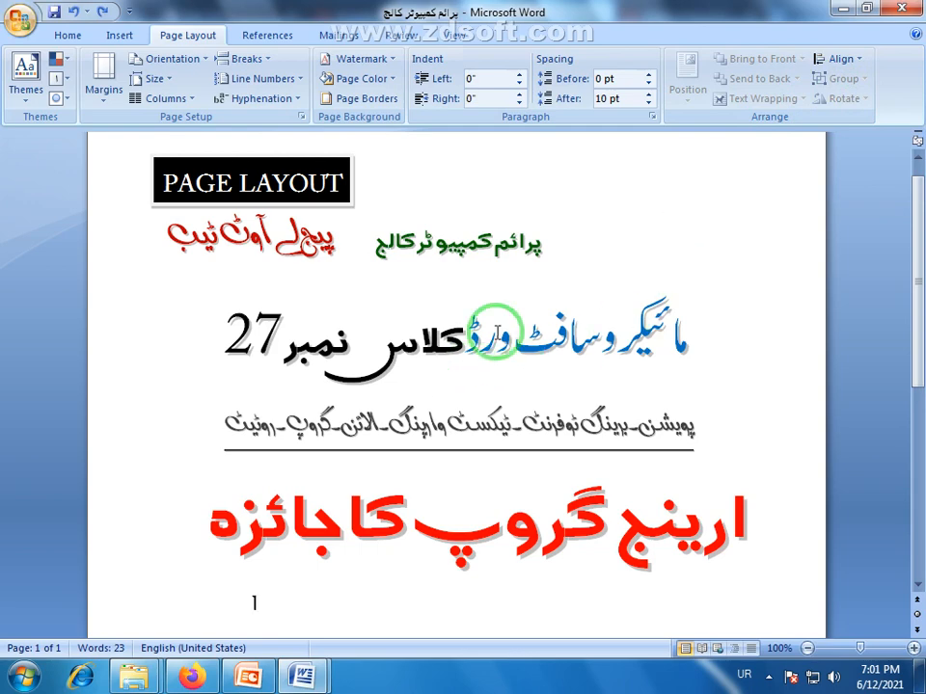
# Switch to the Document1 window containing the two sample paragraphs.
pyautogui.click(302, 675)
pyautogui.click(396, 595)
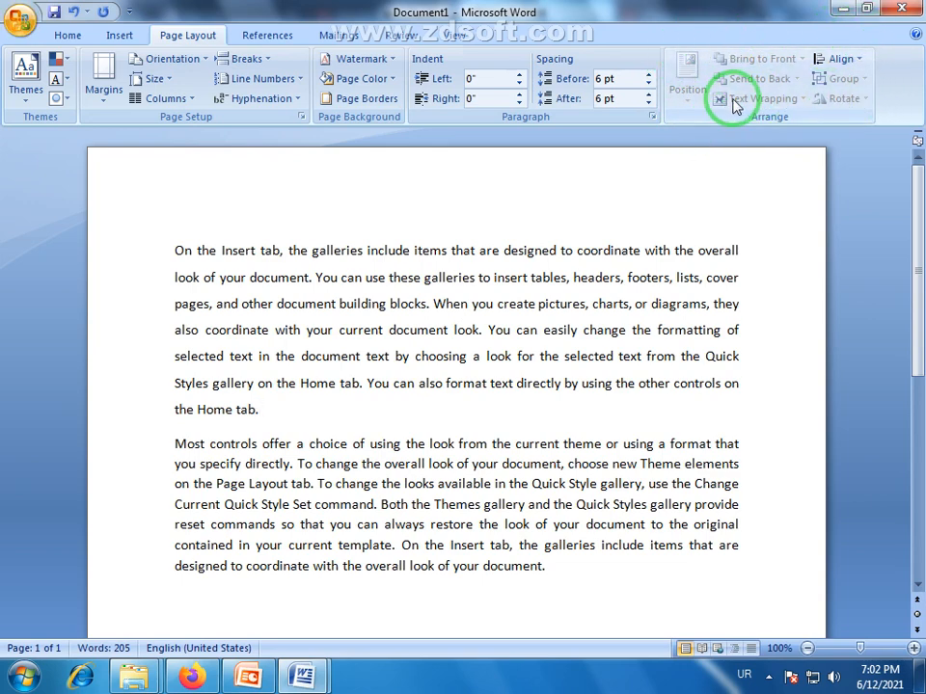
pyautogui.moveTo(269, 407); pyautogui.dragTo(238, 350)
pyautogui.click(304, 353)
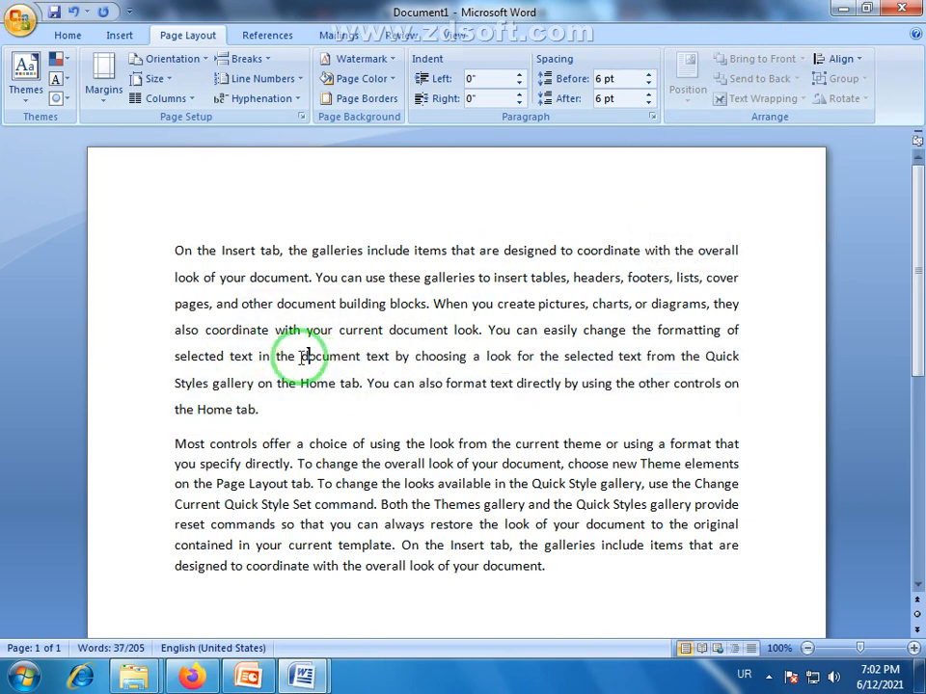
pyautogui.moveTo(174, 250); pyautogui.dragTo(594, 586)
pyautogui.click(579, 585)
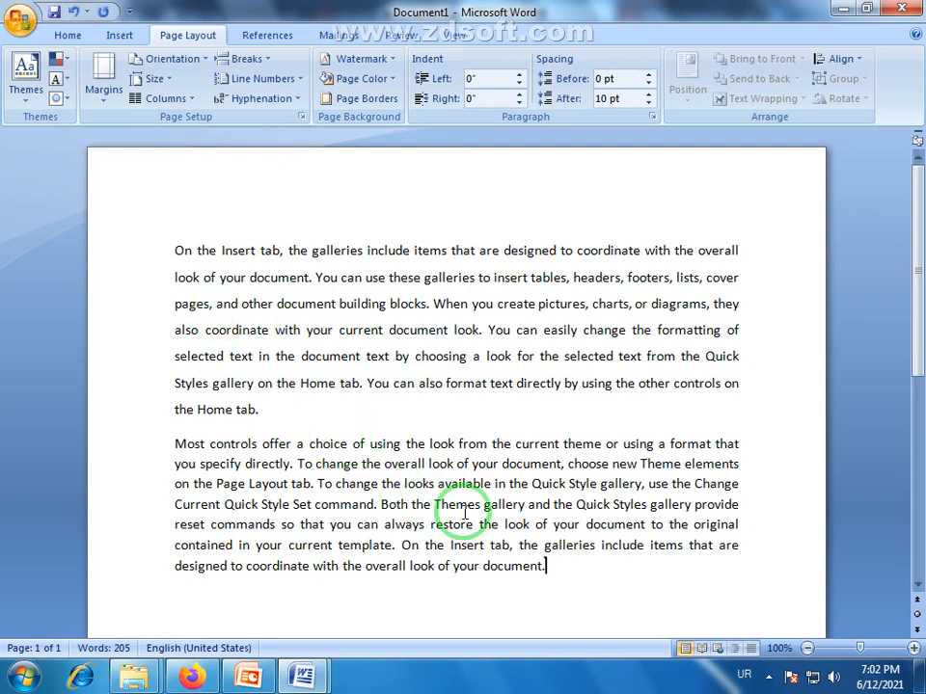
pyautogui.moveTo(546, 567); pyautogui.dragTo(183, 249)
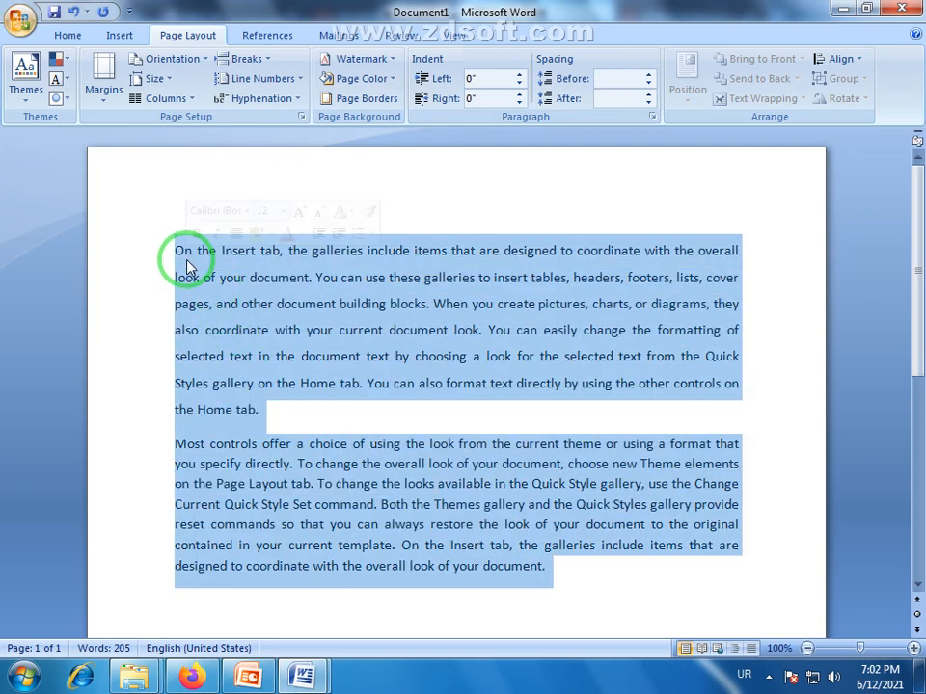
pyautogui.click(461, 302)
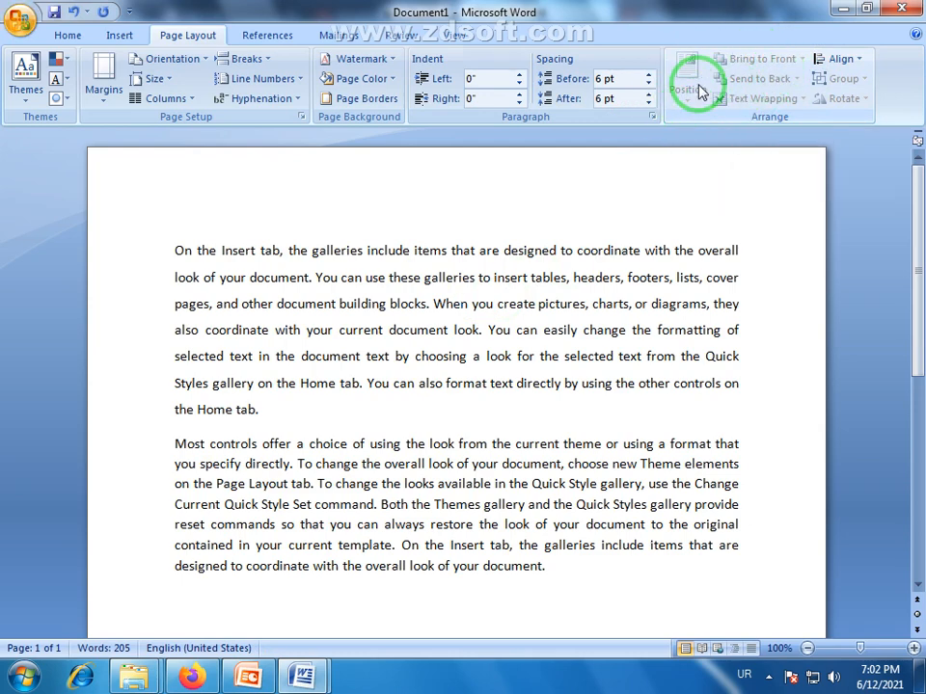
# Insert about six blank lines after the first paragraph to make room before the paragraph starting "Most controls offer".
pyautogui.click(287, 414)
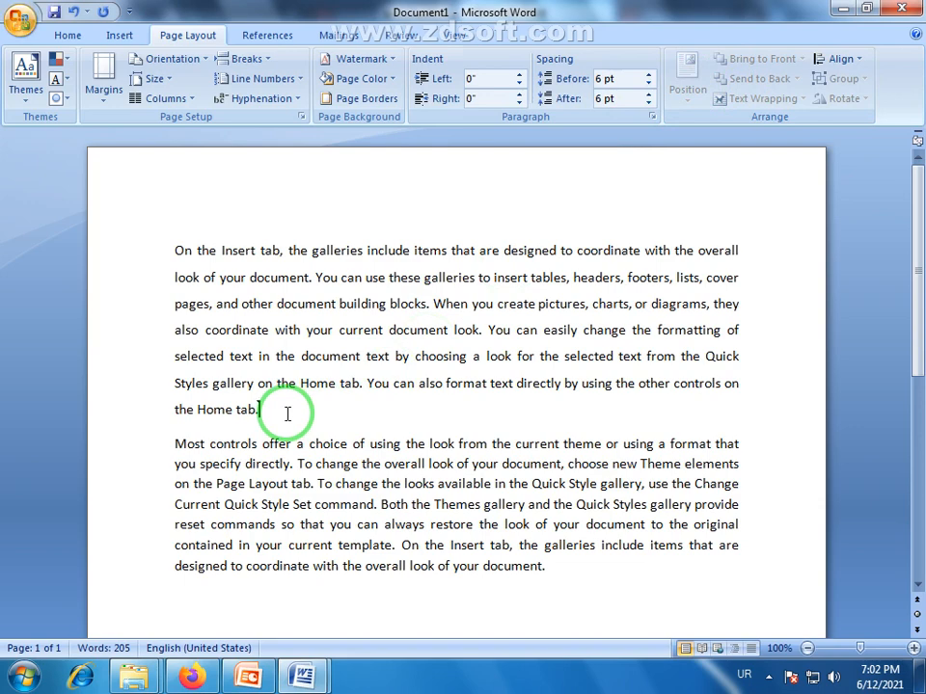
pyautogui.press('Return')
pyautogui.press('Return')
pyautogui.press('Return')
pyautogui.press('Return')
pyautogui.press('Return')
pyautogui.press('Return')
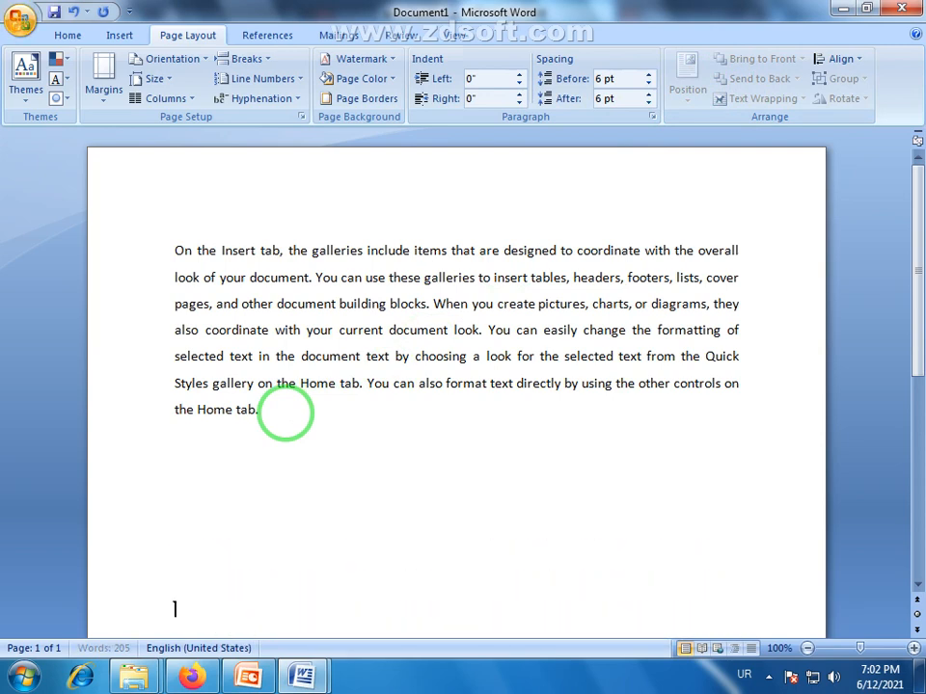
pyautogui.scroll(1, 434, 449)
pyautogui.click(192, 321)
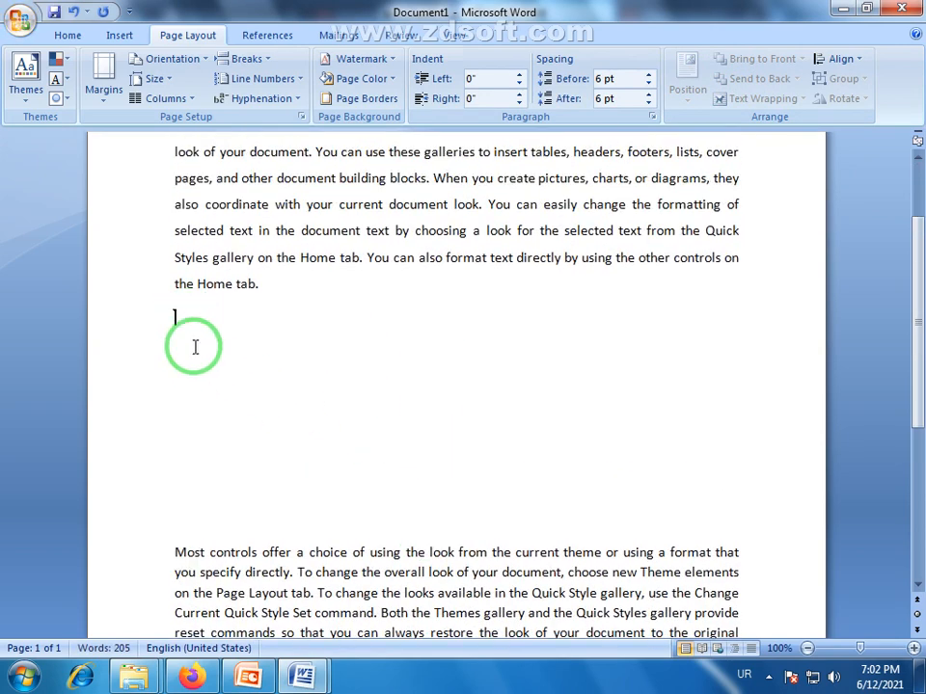
pyautogui.scroll(3, 477, 425)
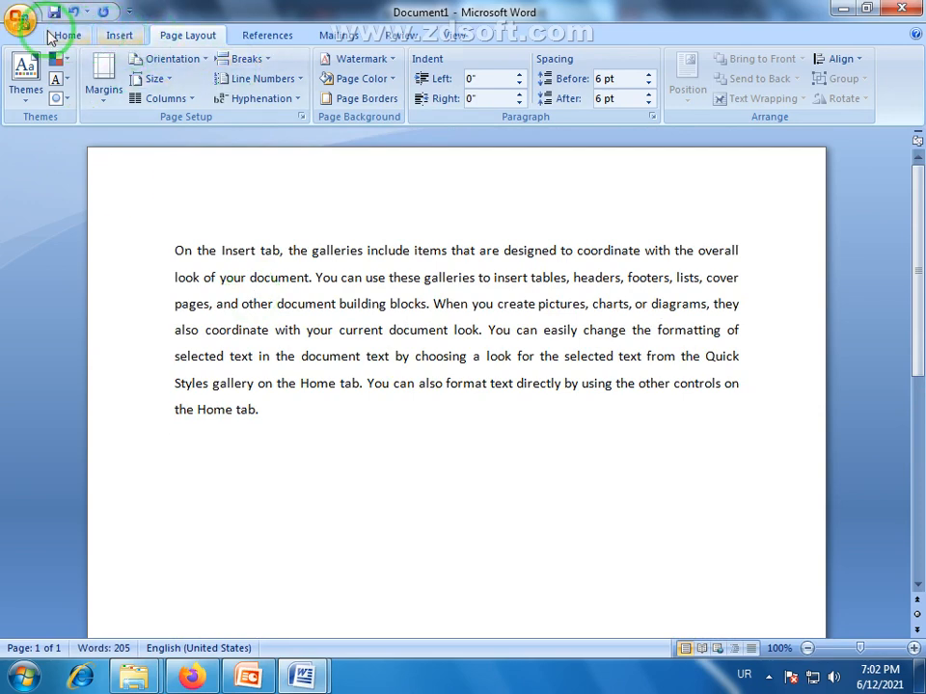
# Insert a rounded rectangle about 4.28" wide and 2.18" high in the gap between the two paragraphs, toward the right side.
pyautogui.click(120, 34)
pyautogui.click(244, 102)
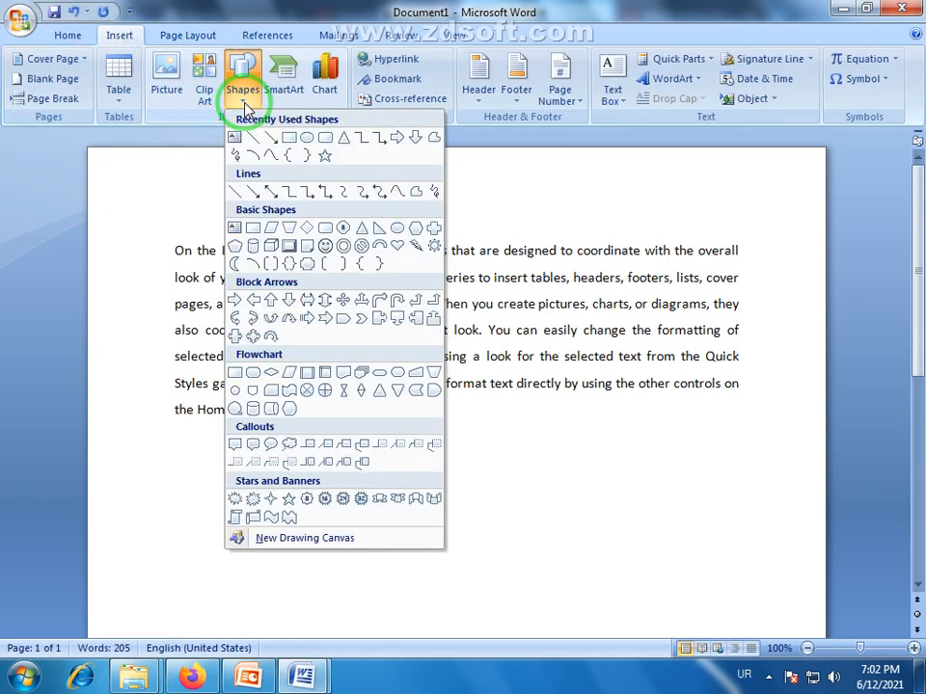
pyautogui.click(324, 152)
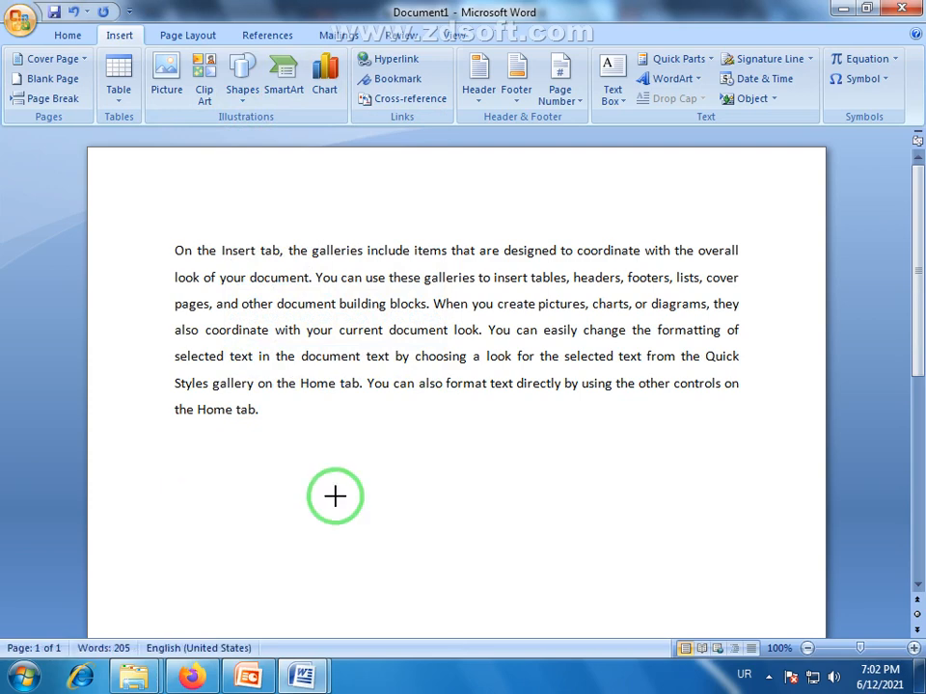
pyautogui.moveTo(334, 497); pyautogui.dragTo(711, 583)
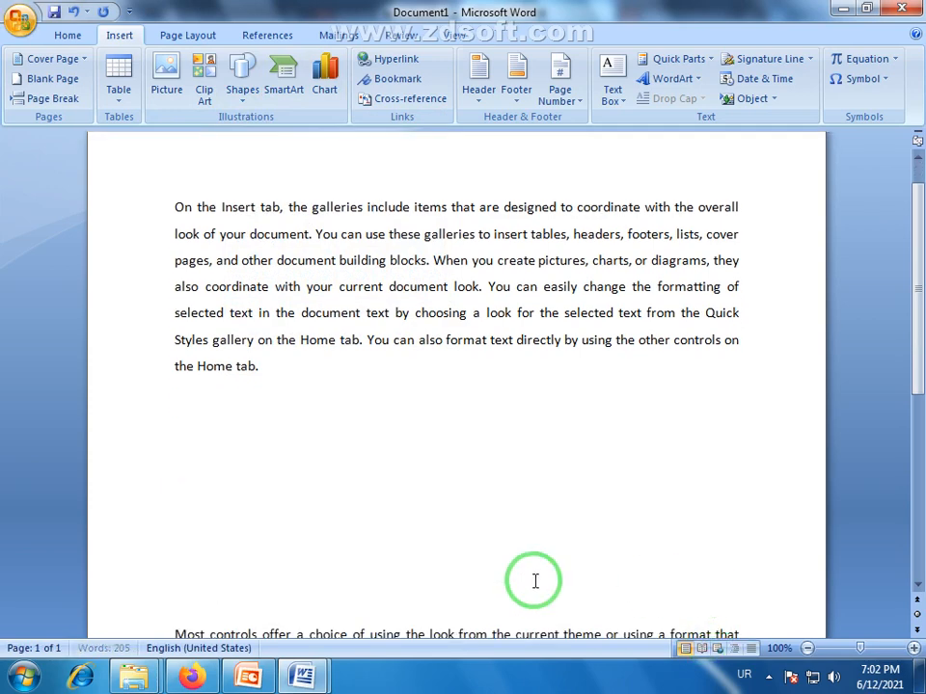
pyautogui.moveTo(191, 501); pyautogui.dragTo(345, 498)
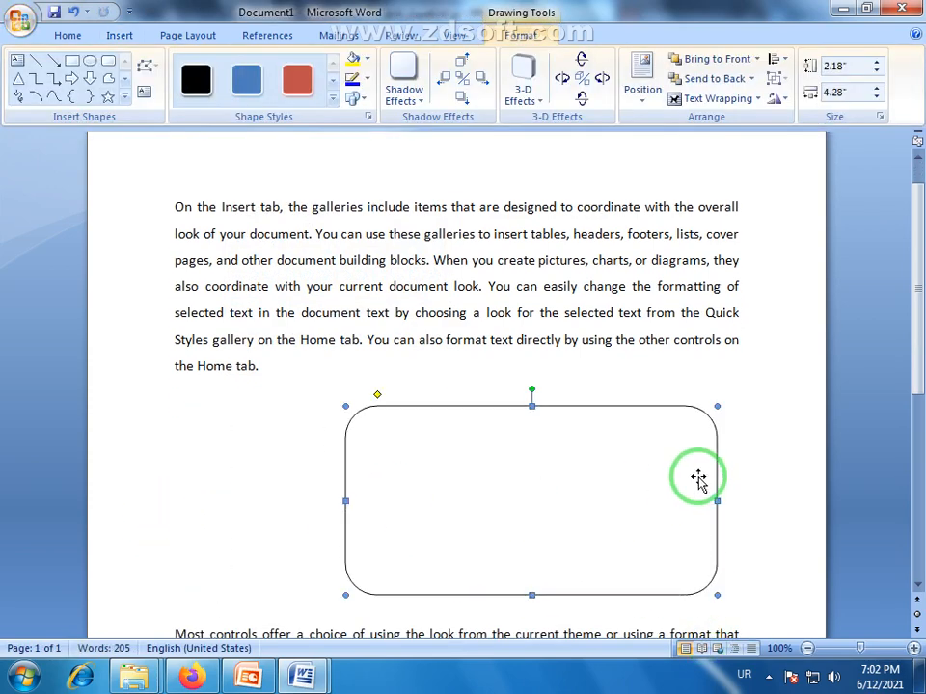
# Shift the rounded rectangle slightly to the right so it reaches the right text margin.
pyautogui.moveTo(918, 248); pyautogui.dragTo(918, 268)
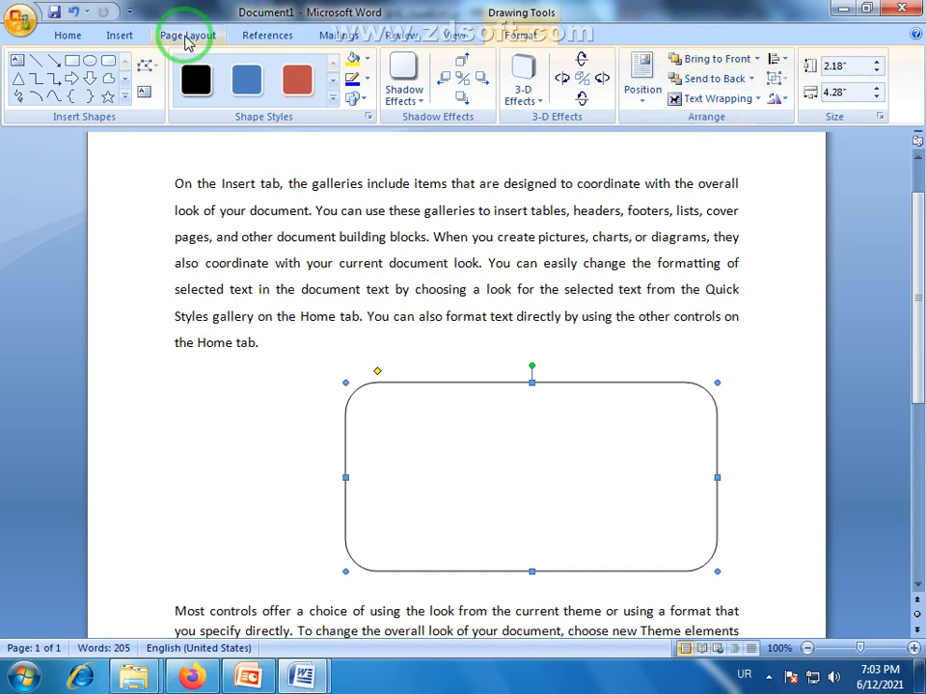
pyautogui.click(186, 41)
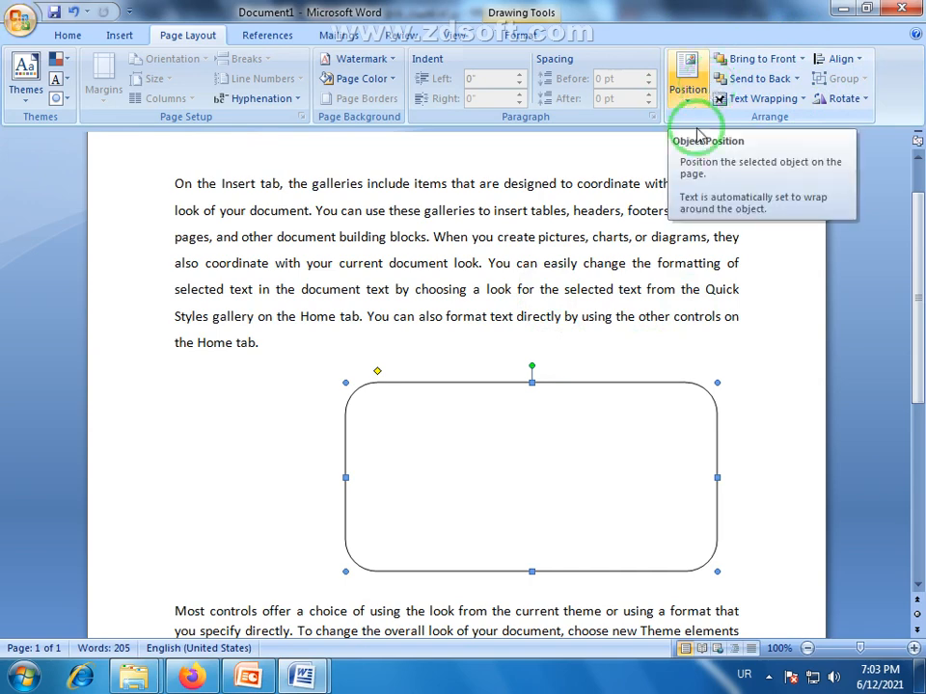
pyautogui.click(444, 236)
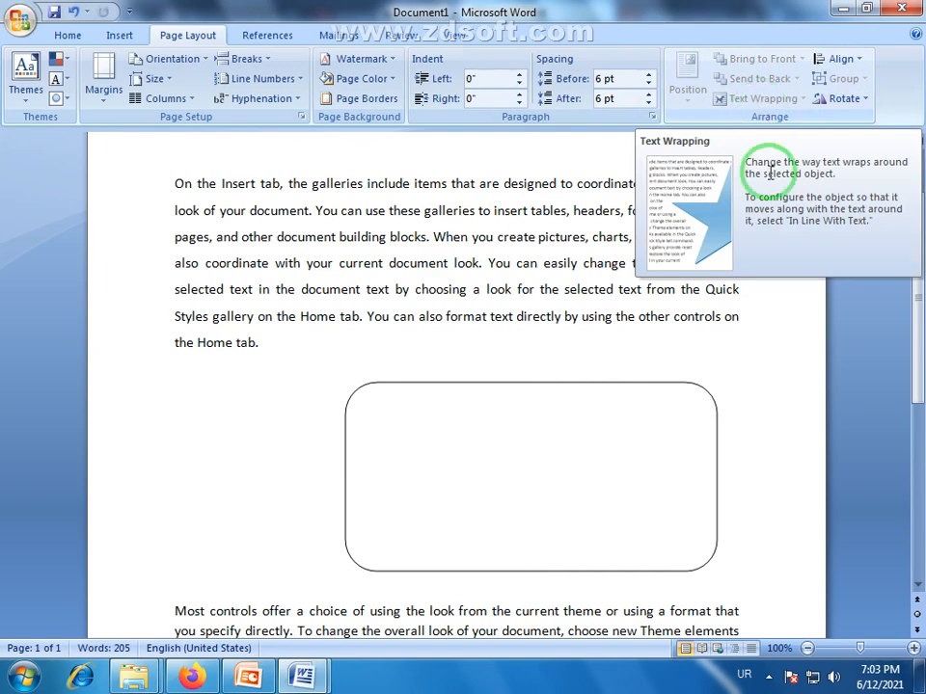
pyautogui.click(589, 384)
pyautogui.scroll(-1, 921, 323)
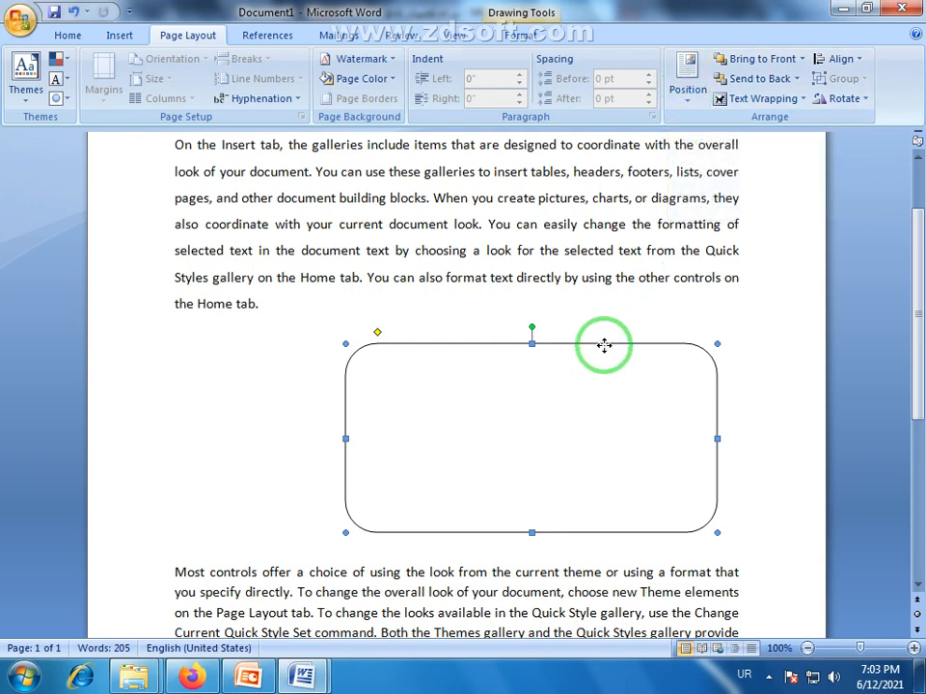
pyautogui.moveTo(601, 341); pyautogui.dragTo(640, 335)
# Position the rounded rectangle in the middle center of the page with square text wrapping.
pyautogui.click(688, 102)
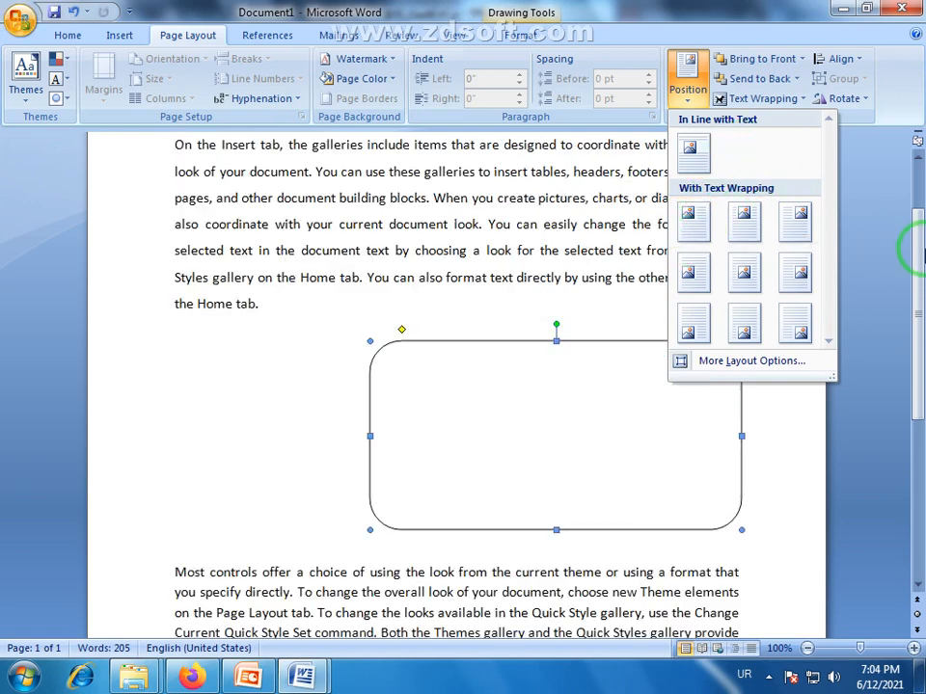
pyautogui.scroll(1, 909, 248)
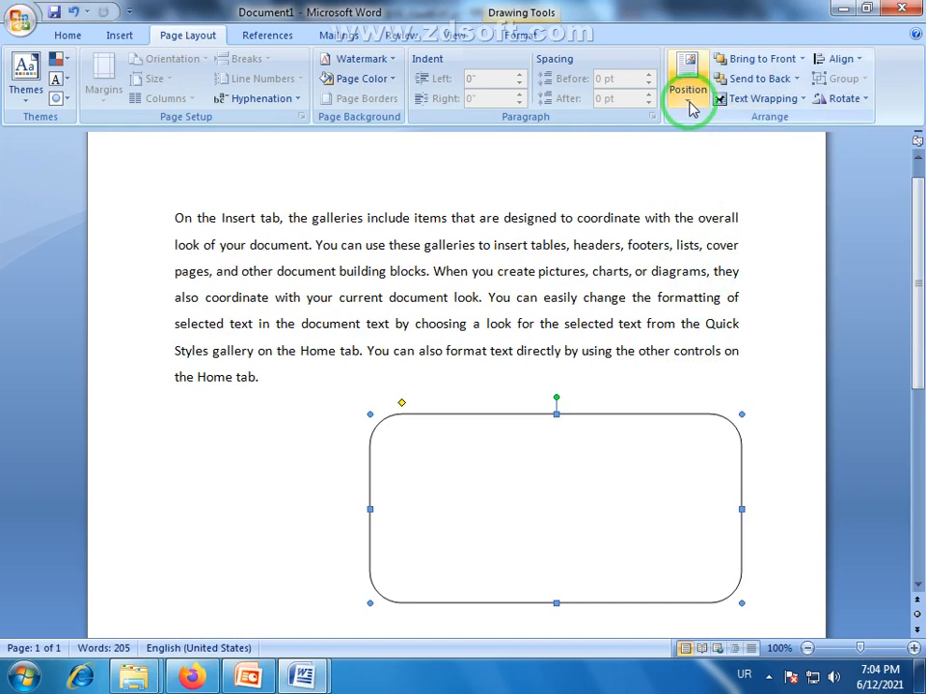
pyautogui.click(686, 96)
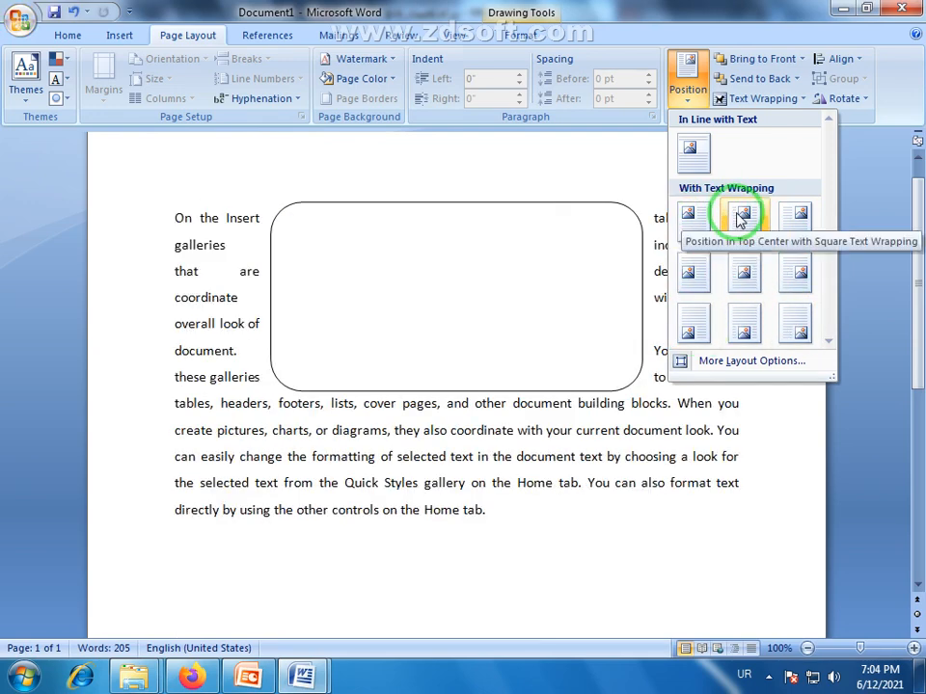
pyautogui.click(745, 274)
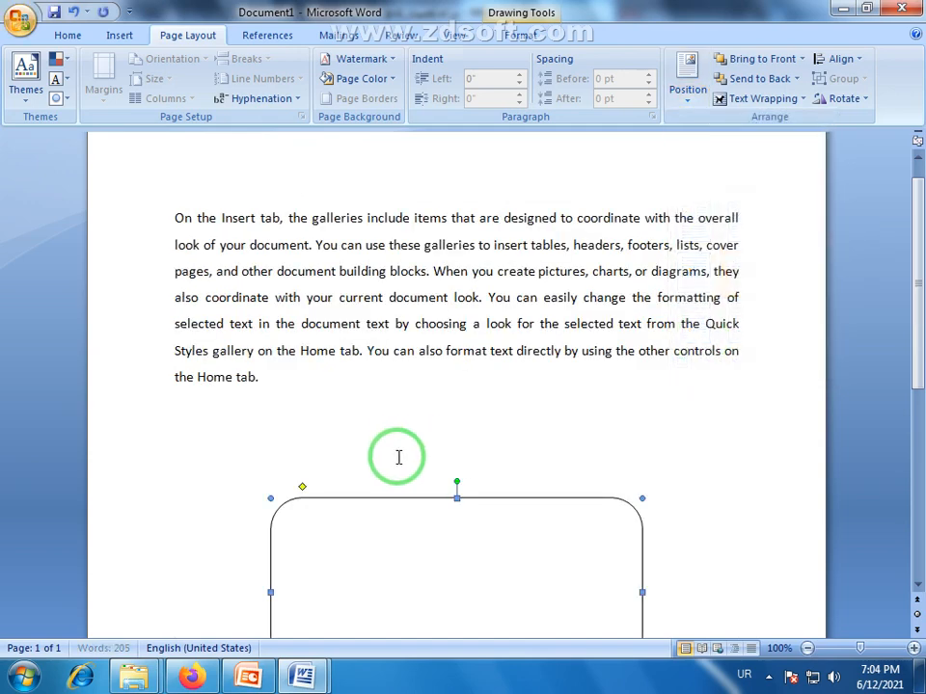
# Move the rounded rectangle back up into the gap between the paragraphs, against the right text margin.
pyautogui.moveTo(489, 500); pyautogui.dragTo(588, 417)
pyautogui.scroll(-1, 911, 275)
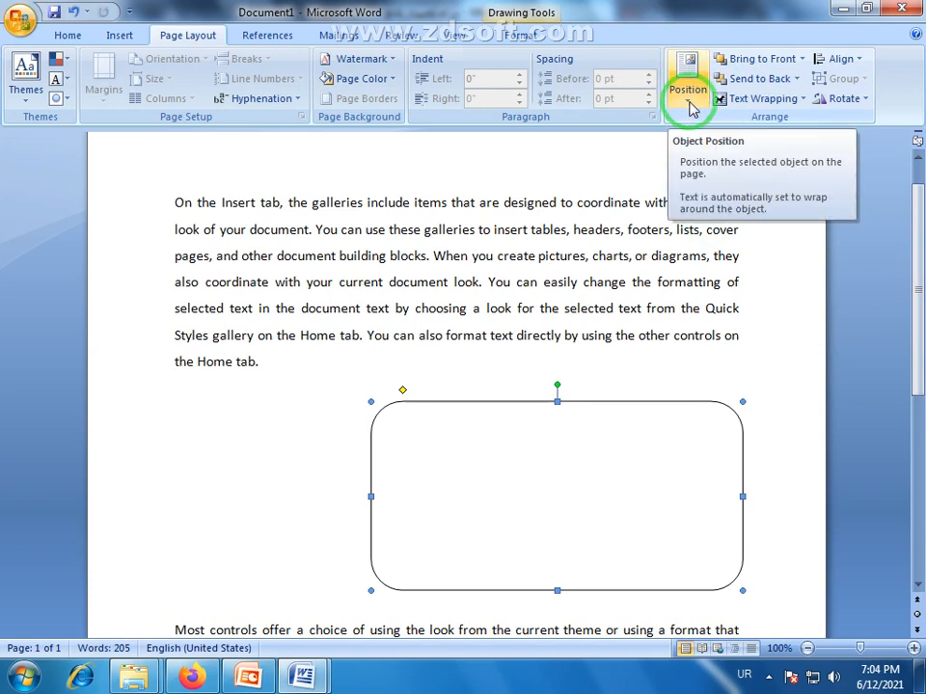
pyautogui.click(691, 108)
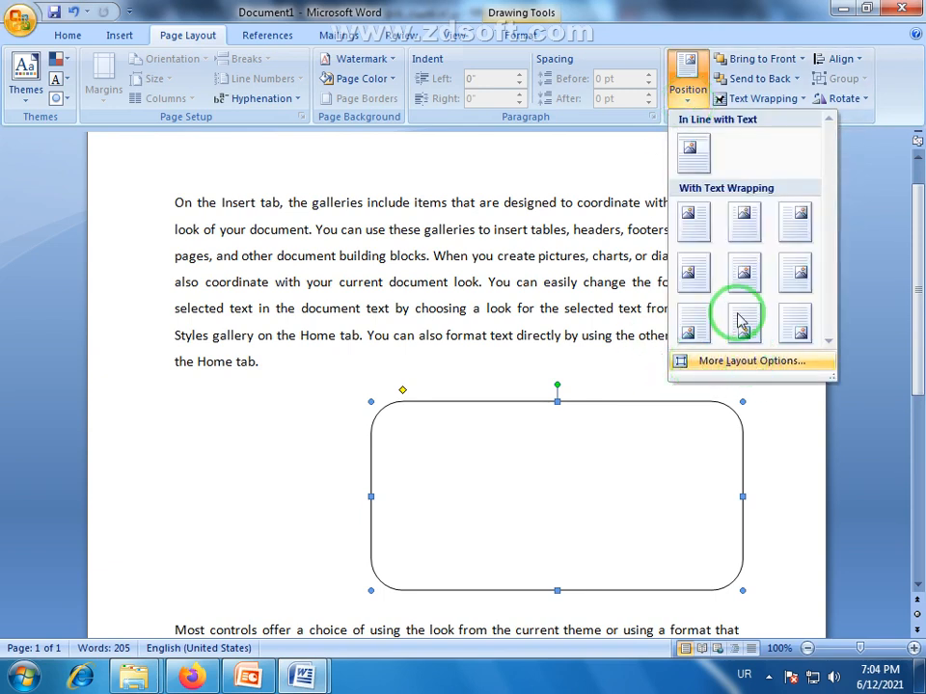
pyautogui.click(694, 108)
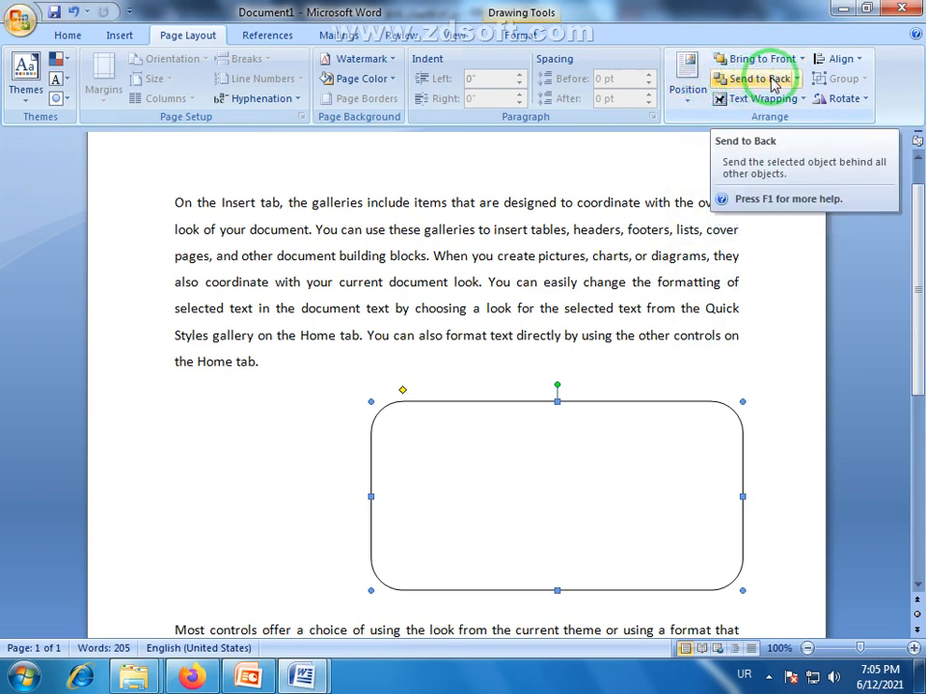
# Apply the red shape style to the rounded rectangle.
pyautogui.moveTo(917, 314); pyautogui.dragTo(914, 371)
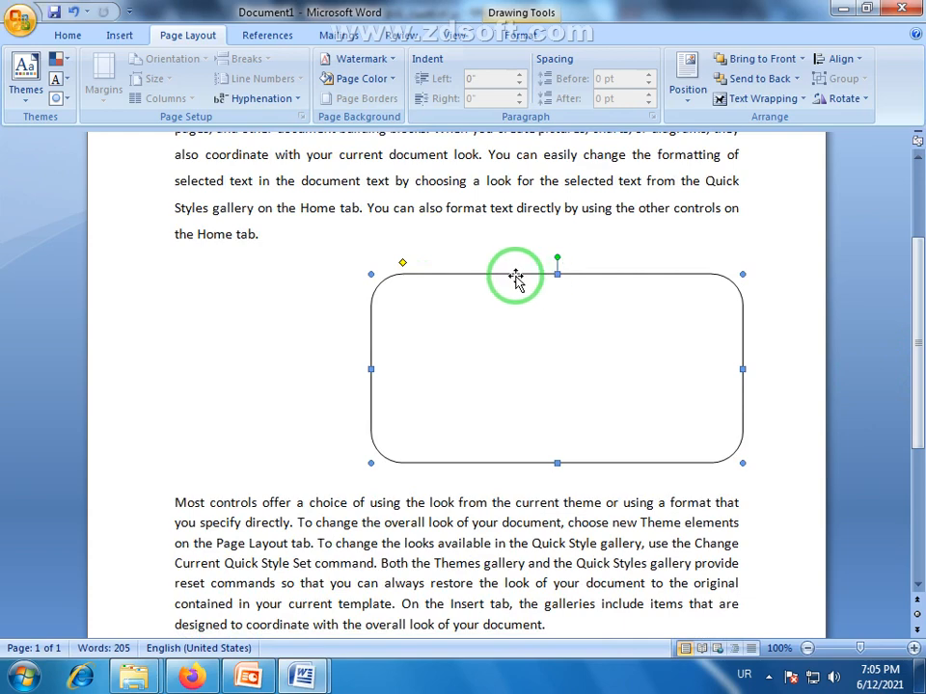
pyautogui.doubleClick(594, 273)
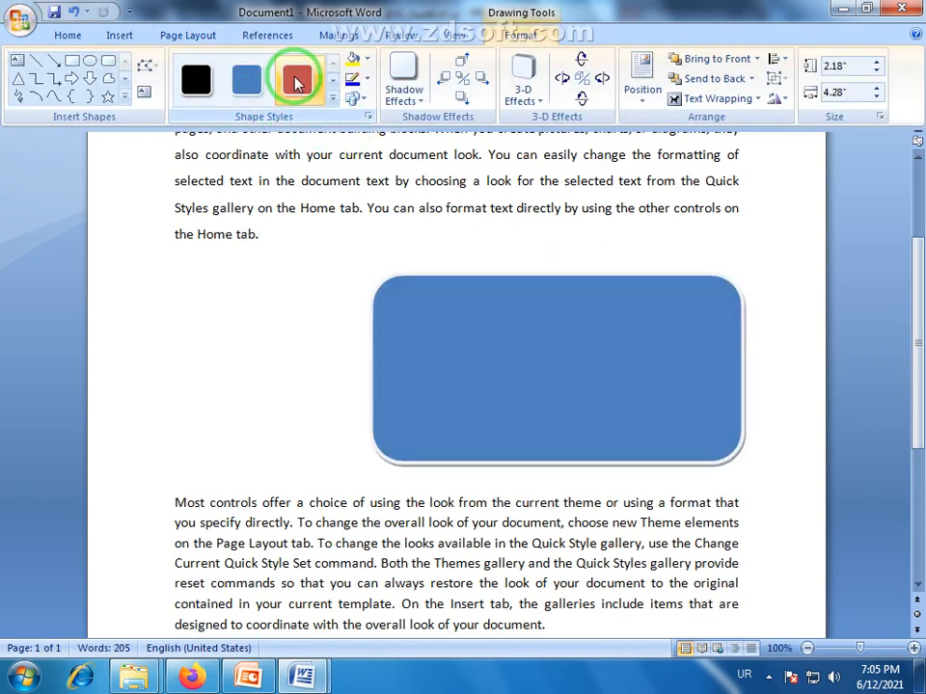
pyautogui.click(297, 83)
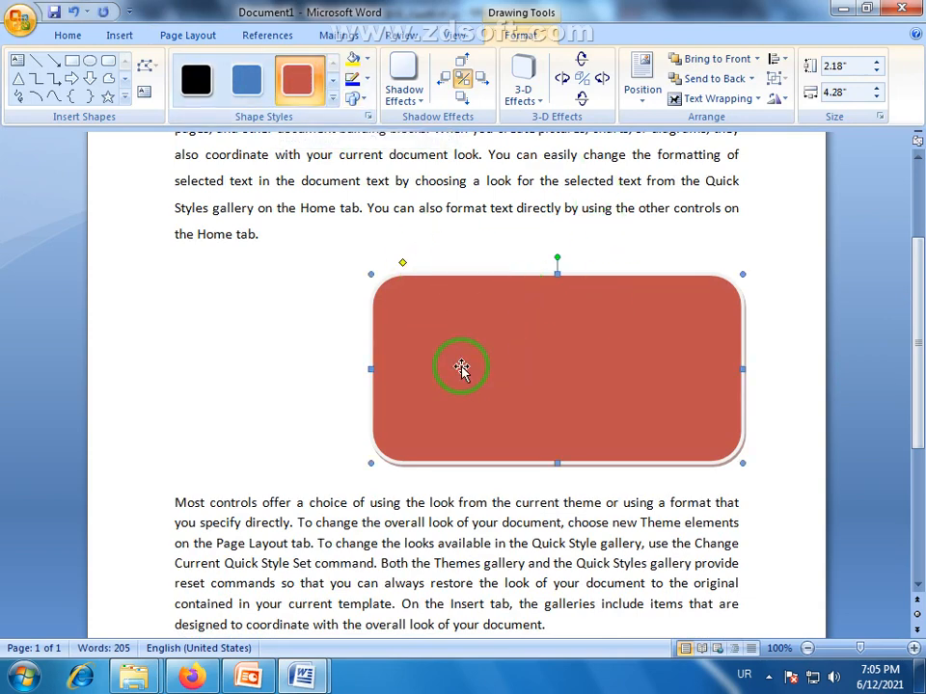
# Draw a heart about 2.99" wide and 2.9" high over the right part of the rounded rectangle.
pyautogui.click(125, 96)
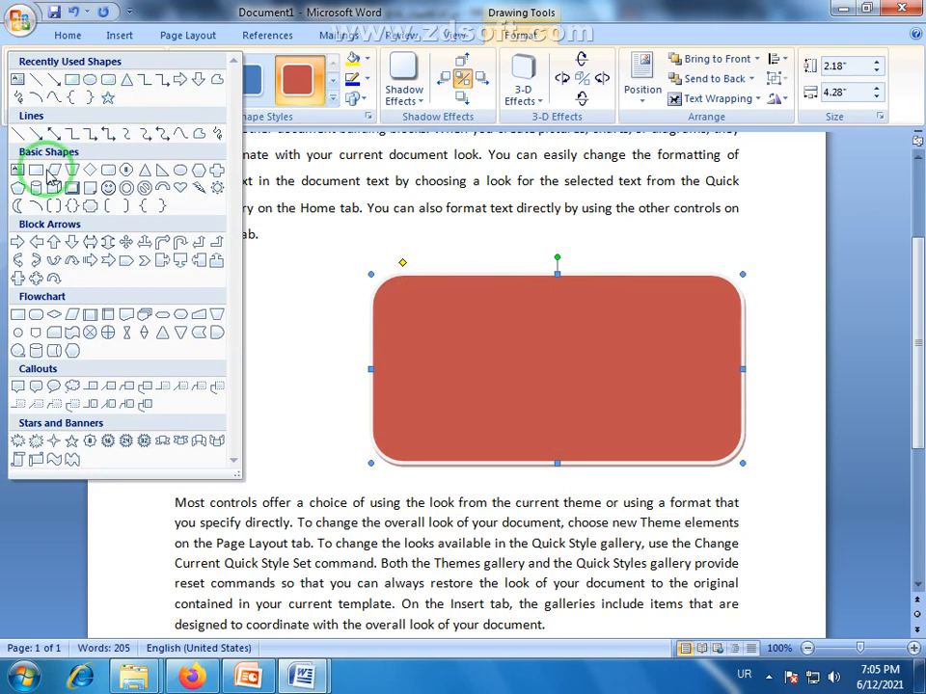
pyautogui.click(181, 187)
pyautogui.moveTo(466, 235); pyautogui.dragTo(725, 486)
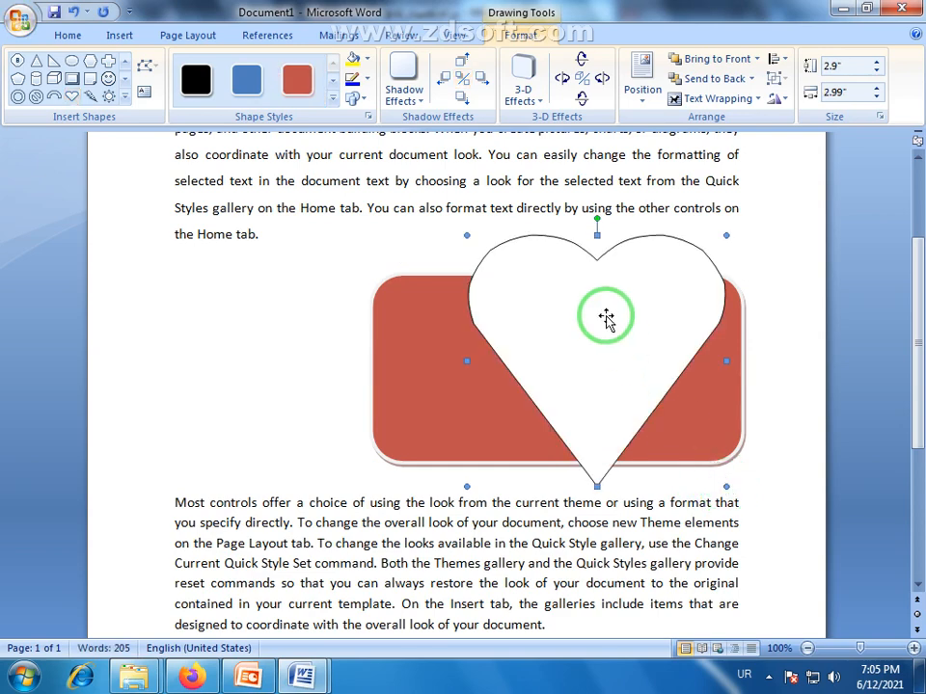
# Apply the blue shape style to the rounded rectangle and the red shape style to the heart.
pyautogui.click(382, 329)
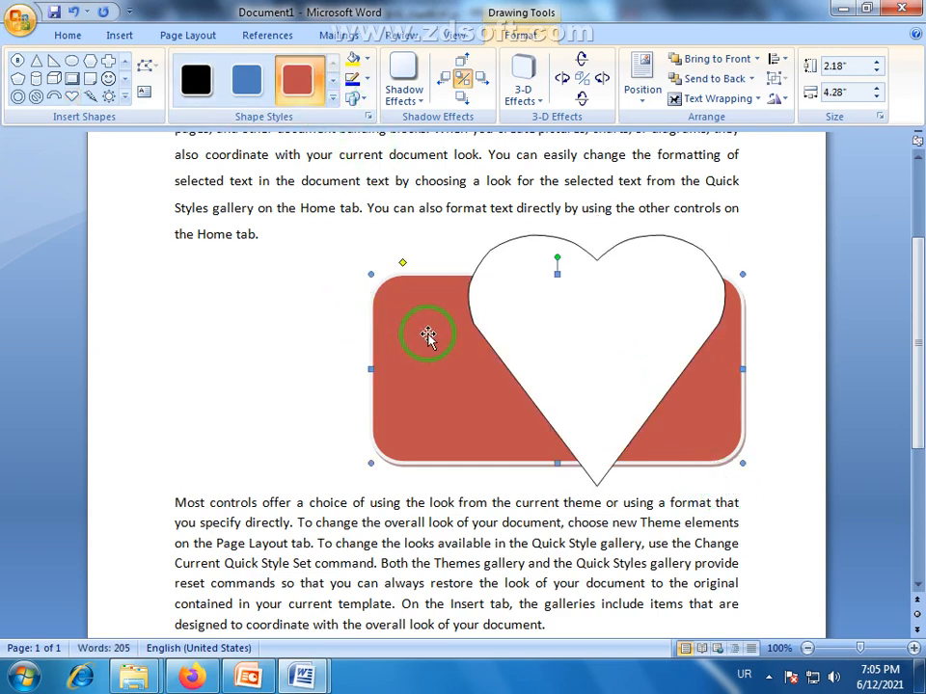
pyautogui.click(247, 79)
pyautogui.click(557, 275)
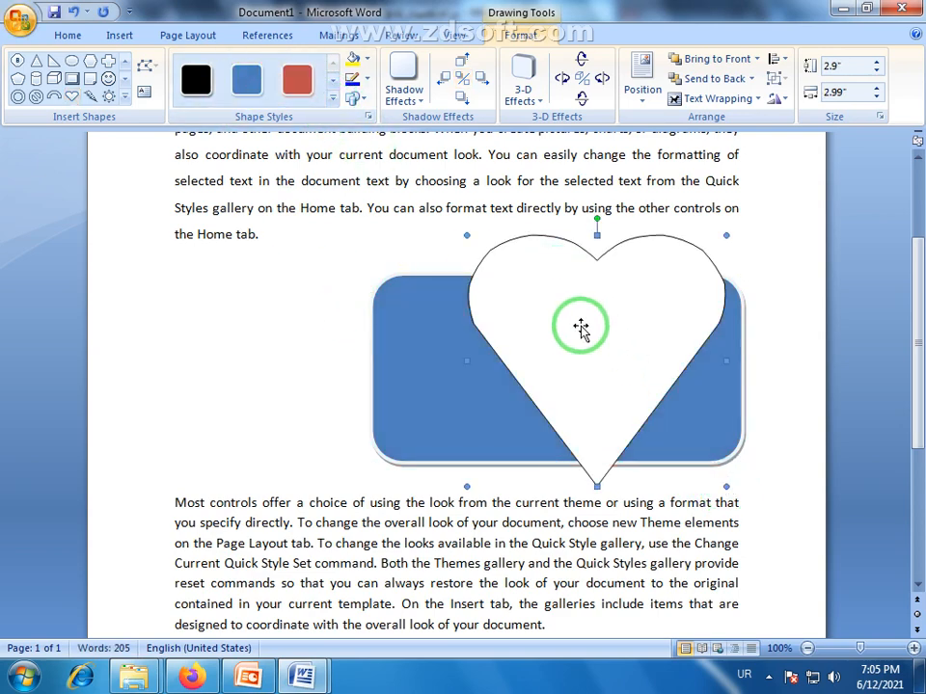
pyautogui.click(299, 79)
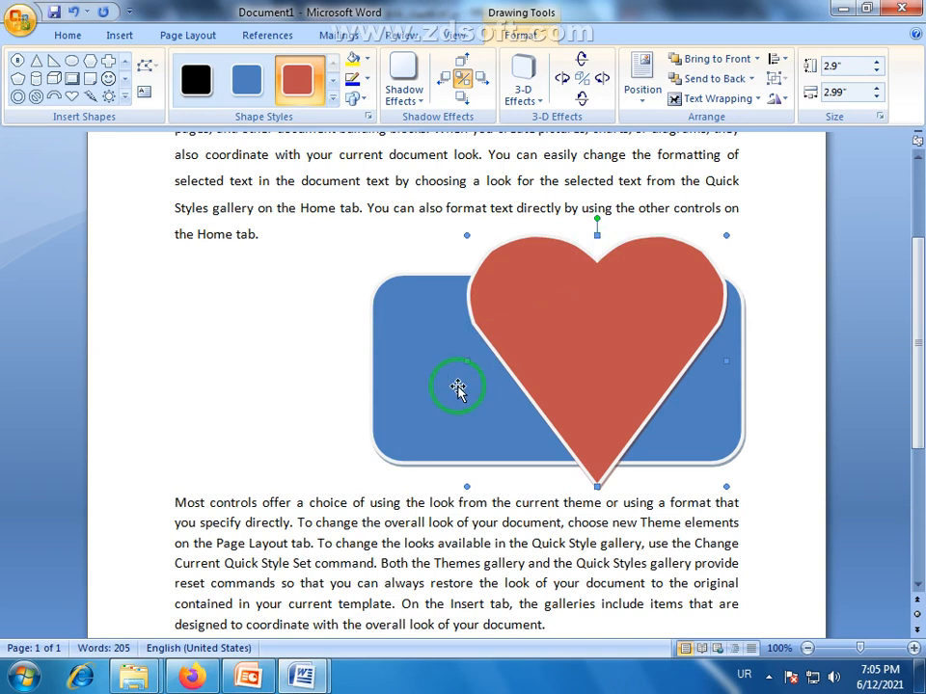
pyautogui.click(458, 388)
pyautogui.click(542, 332)
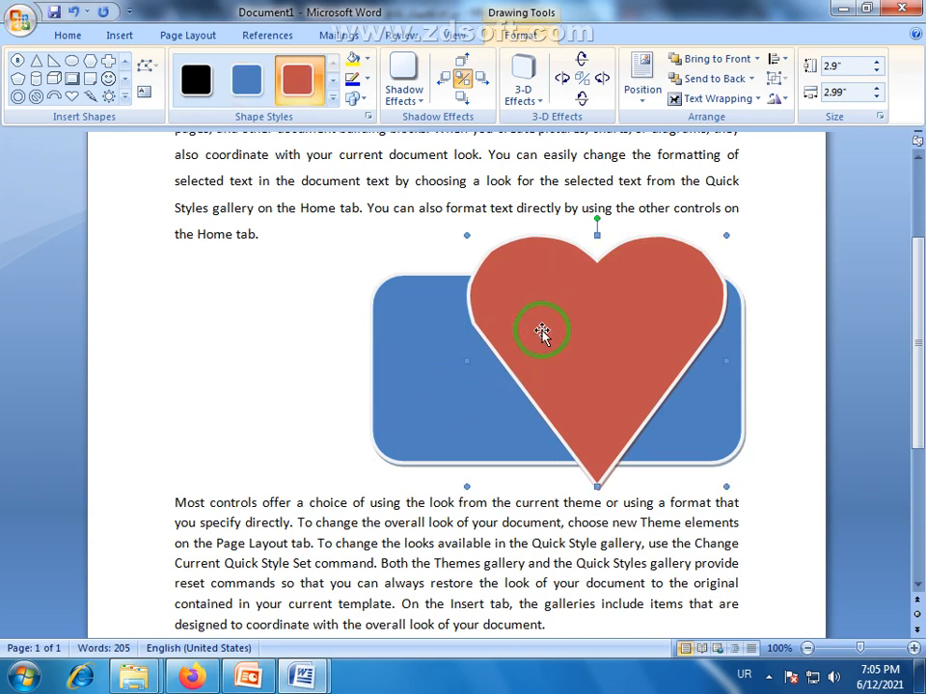
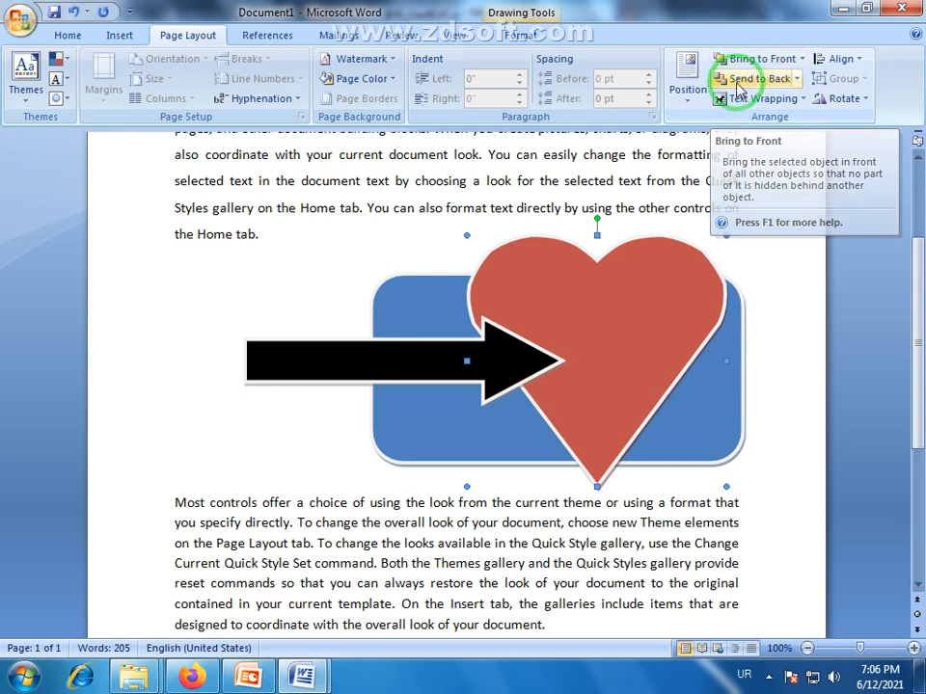
# Send the black arrow to the back, behind the rounded rectangle and the heart.
pyautogui.click(471, 357)
pyautogui.click(782, 79)
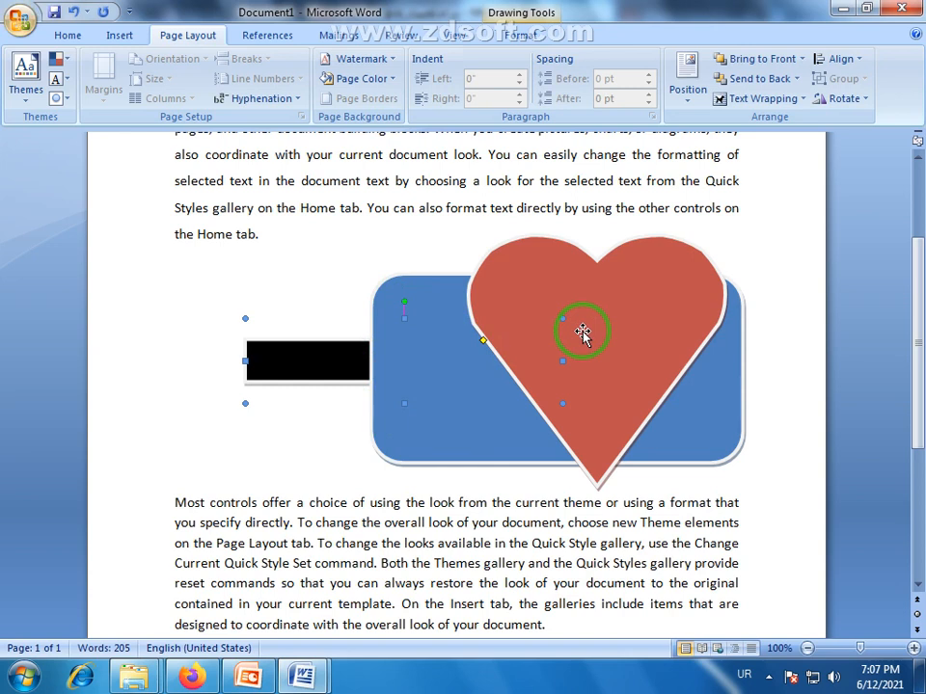
# Bring the black arrow forward one level at a time, past the rounded rectangle and in front of the heart.
pyautogui.click(800, 59)
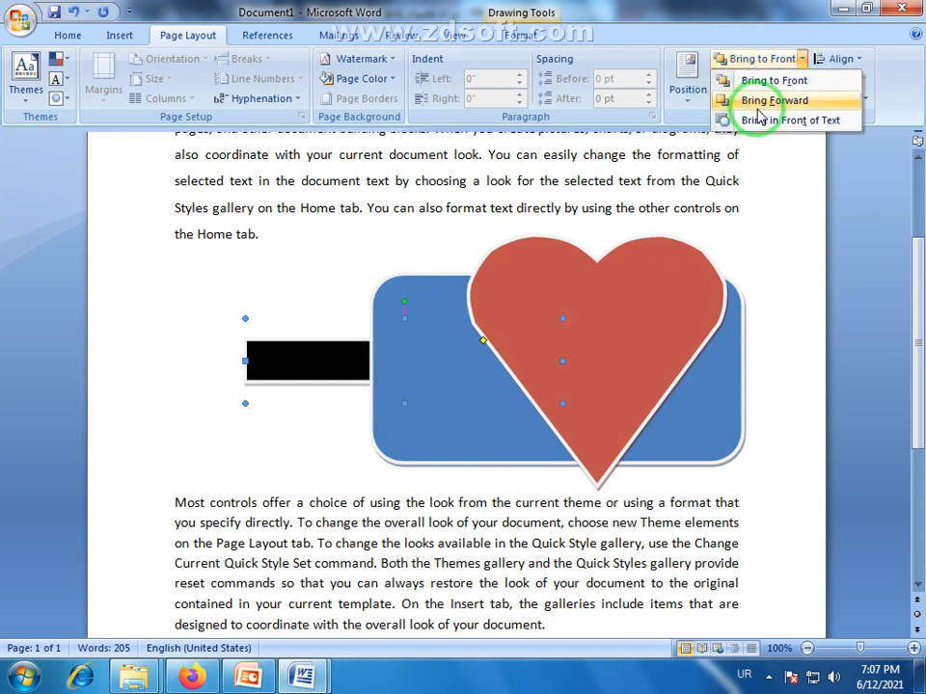
pyautogui.click(765, 102)
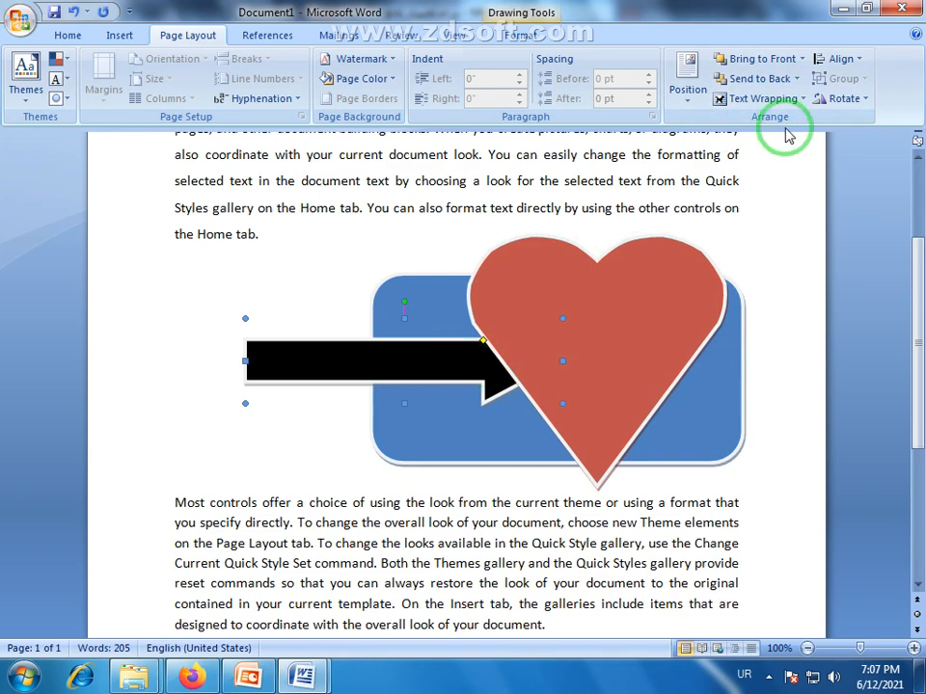
pyautogui.click(796, 79)
pyautogui.click(800, 59)
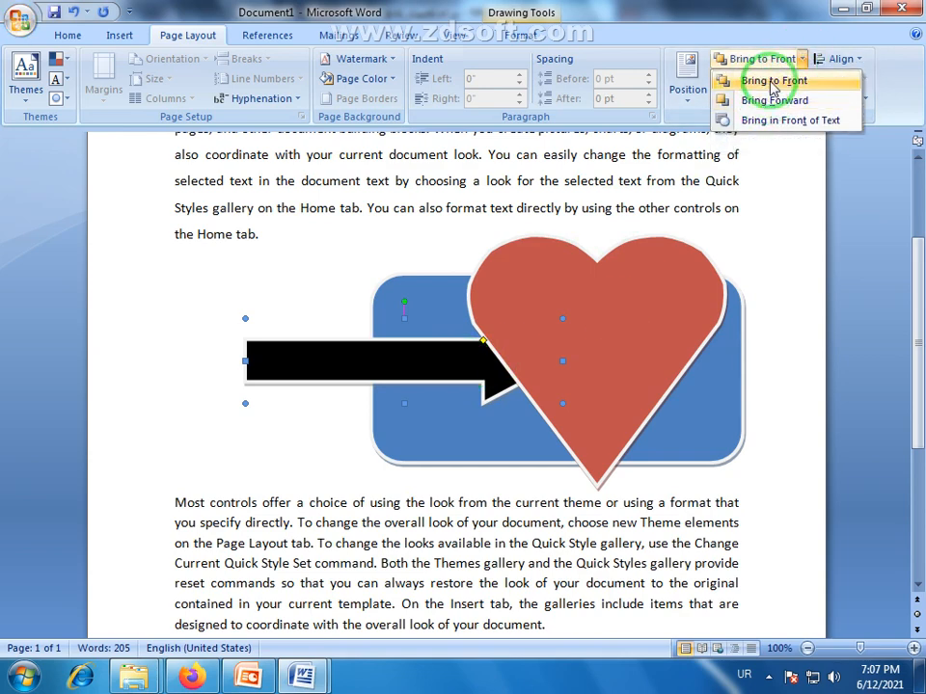
pyautogui.click(767, 100)
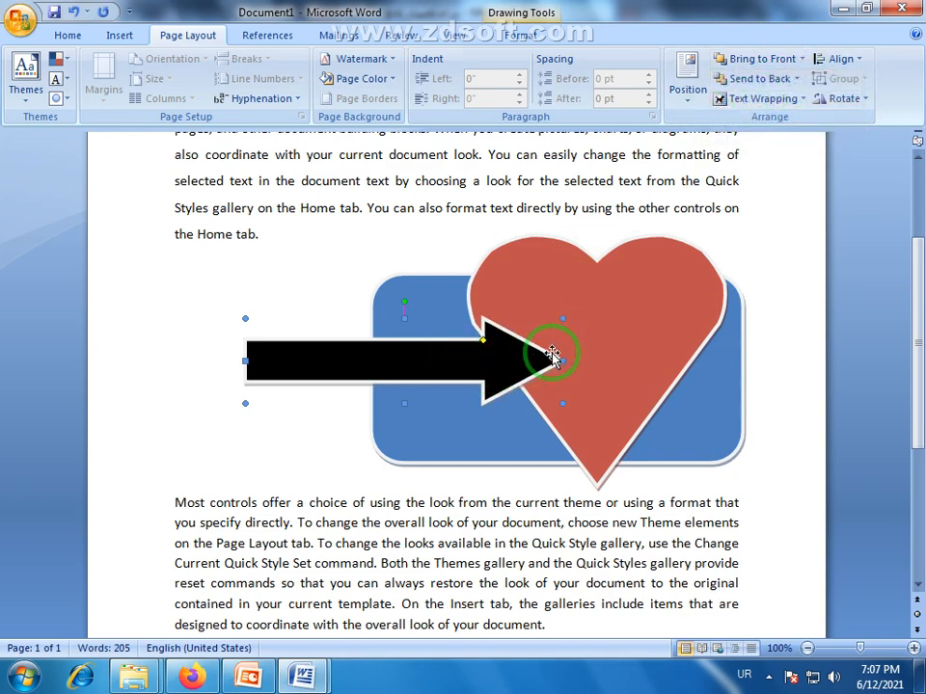
pyautogui.click(796, 79)
pyautogui.click(772, 9)
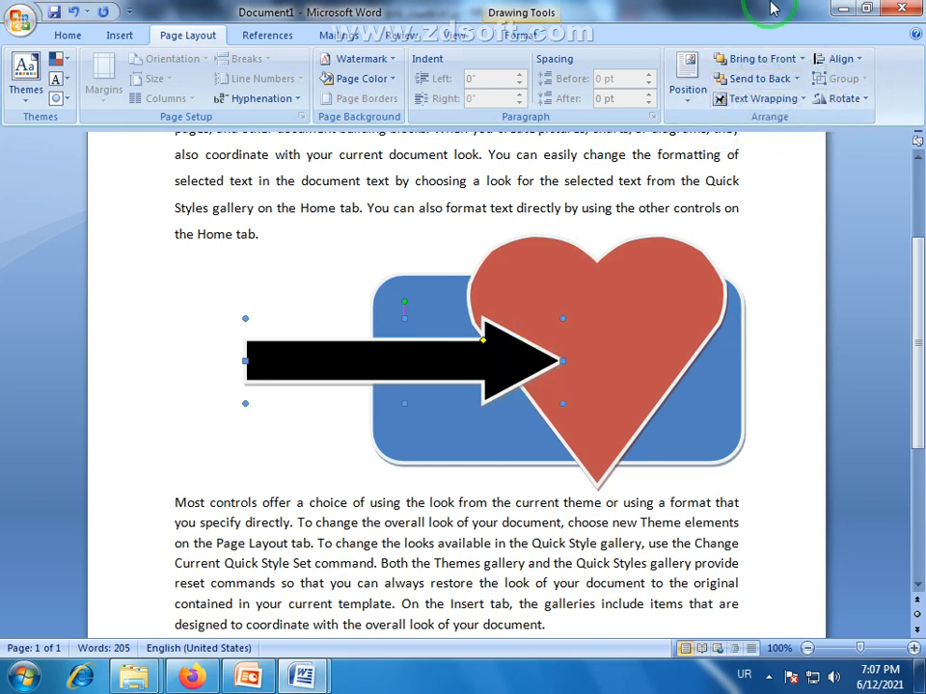
pyautogui.click(565, 360)
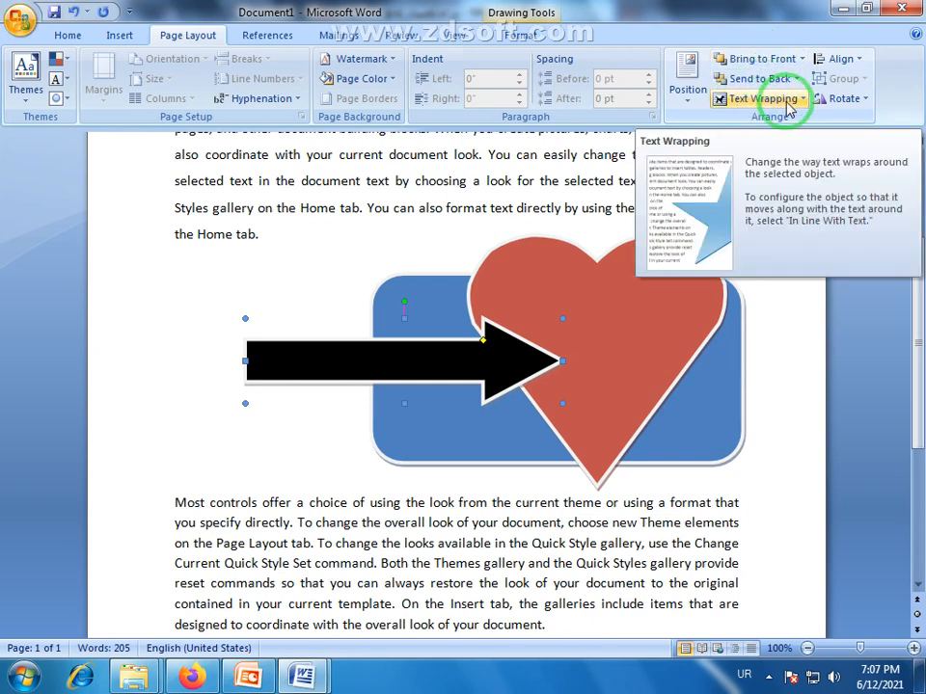
# Move the blue rounded rectangle up to the left side of the first paragraph, level with its first line.
pyautogui.moveTo(918, 308); pyautogui.dragTo(918, 247)
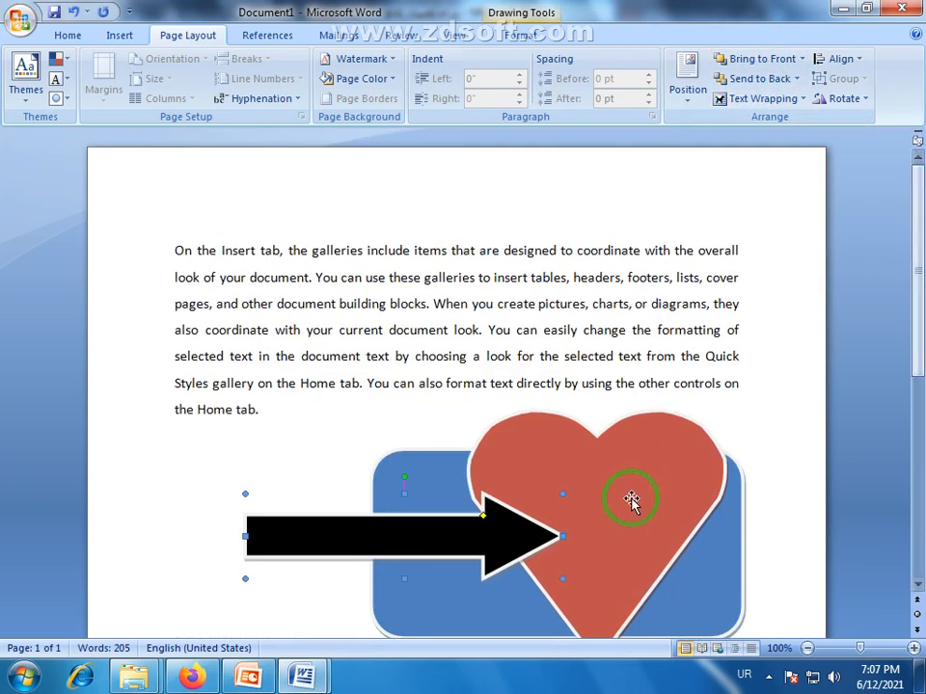
pyautogui.click(473, 587)
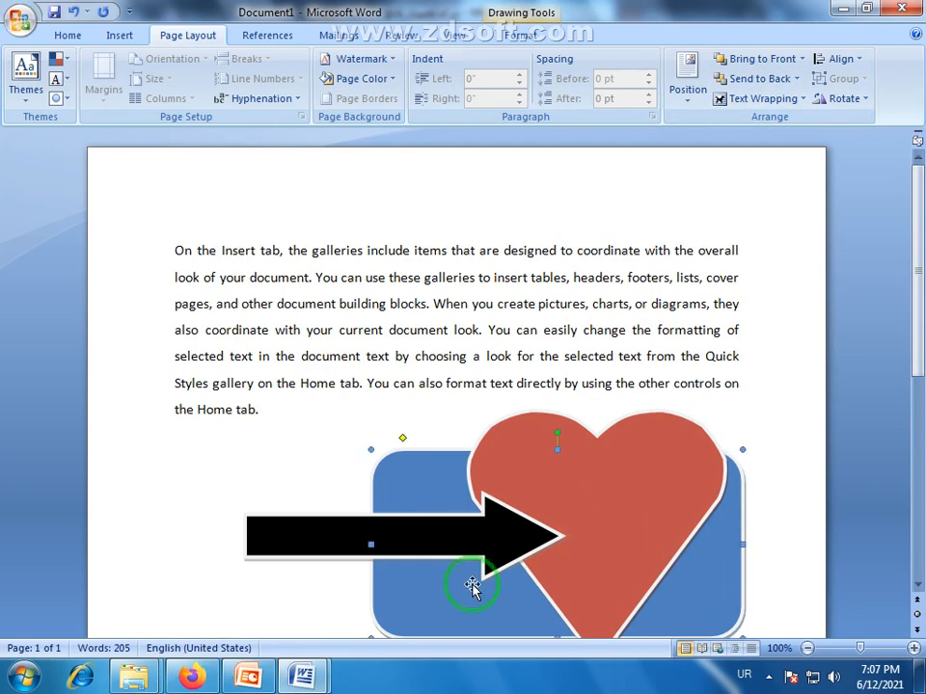
pyautogui.moveTo(483, 606); pyautogui.dragTo(272, 395)
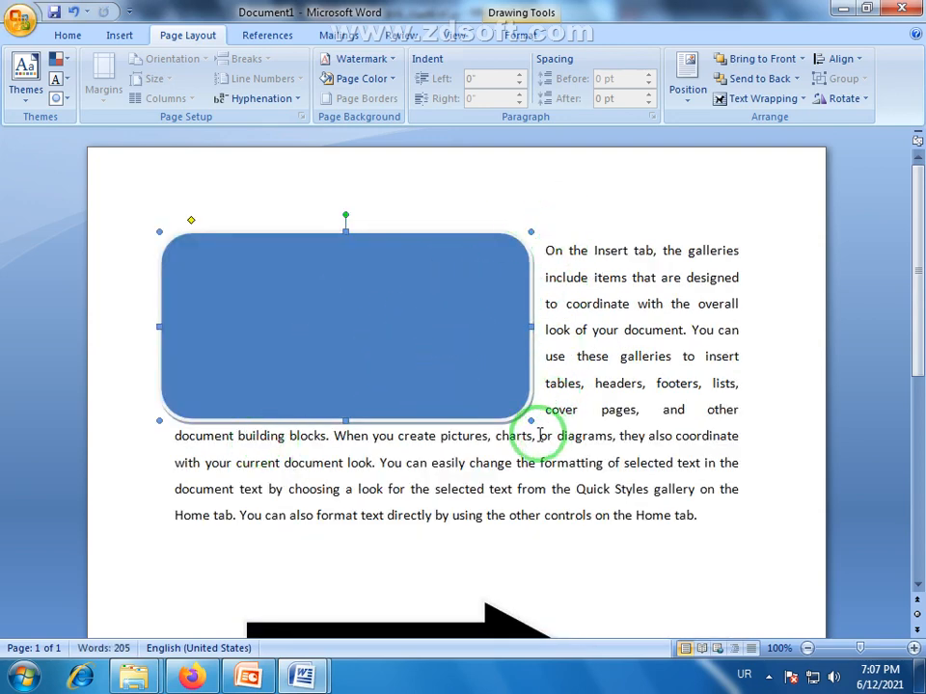
pyautogui.moveTo(227, 343); pyautogui.dragTo(249, 347)
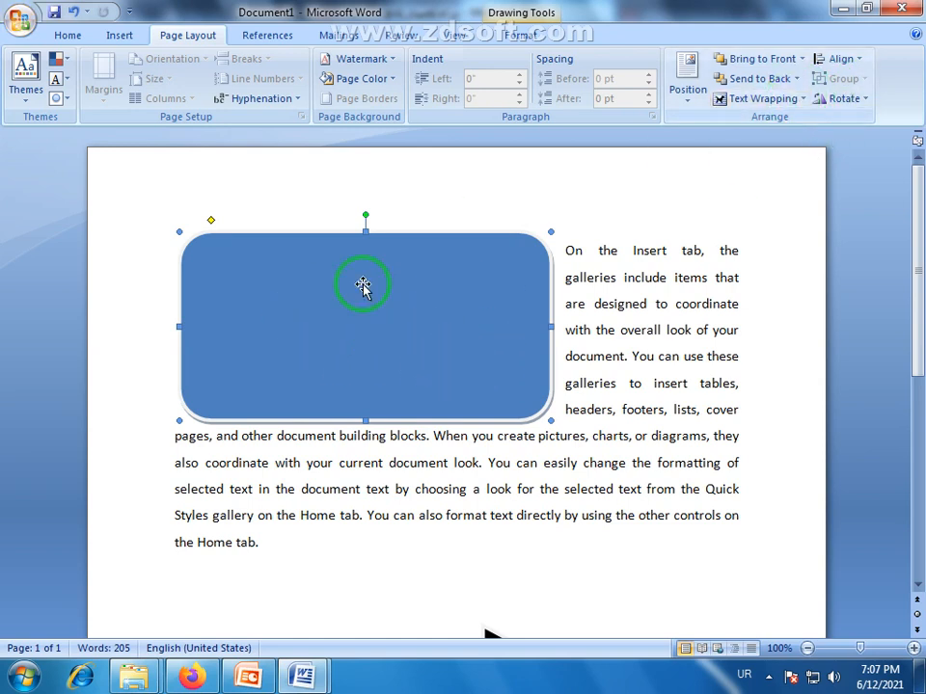
# Change the rounded rectangle's text wrapping to Behind Text and back to Square, nudging the shape slightly left.
pyautogui.click(799, 99)
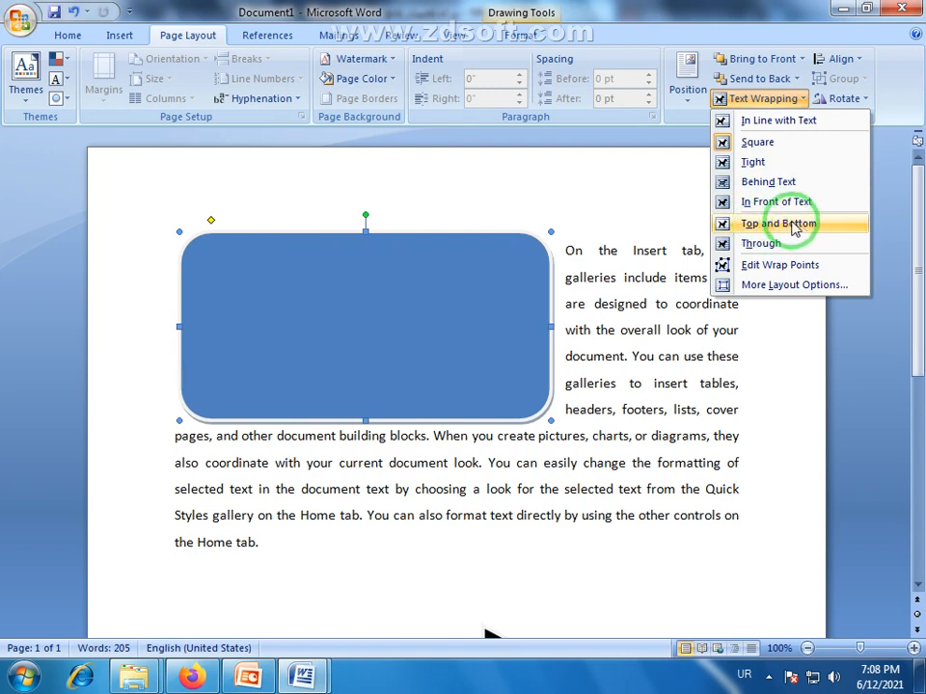
pyautogui.click(765, 181)
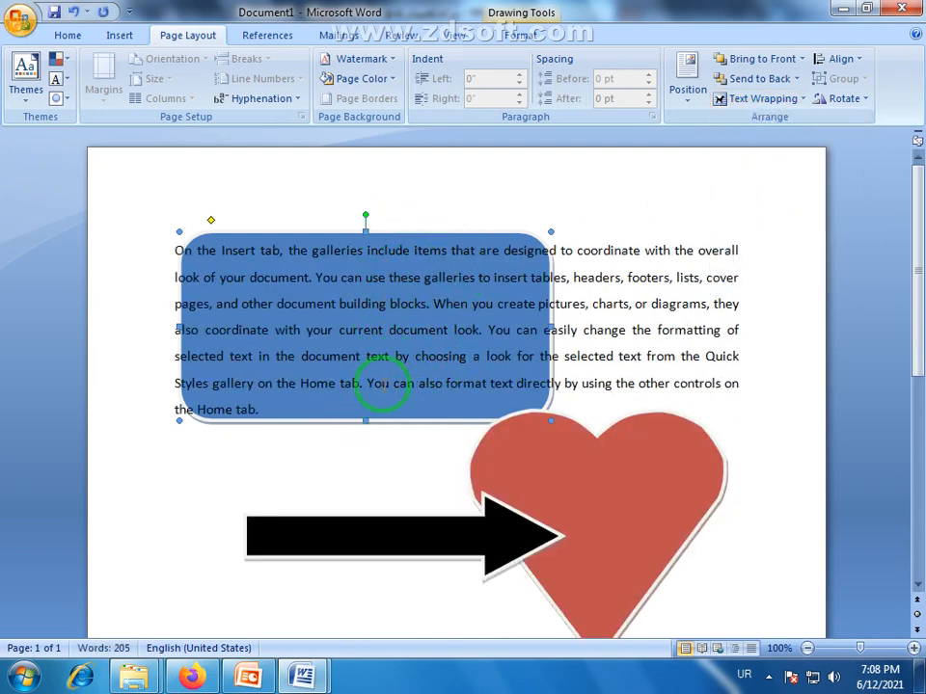
pyautogui.click(800, 101)
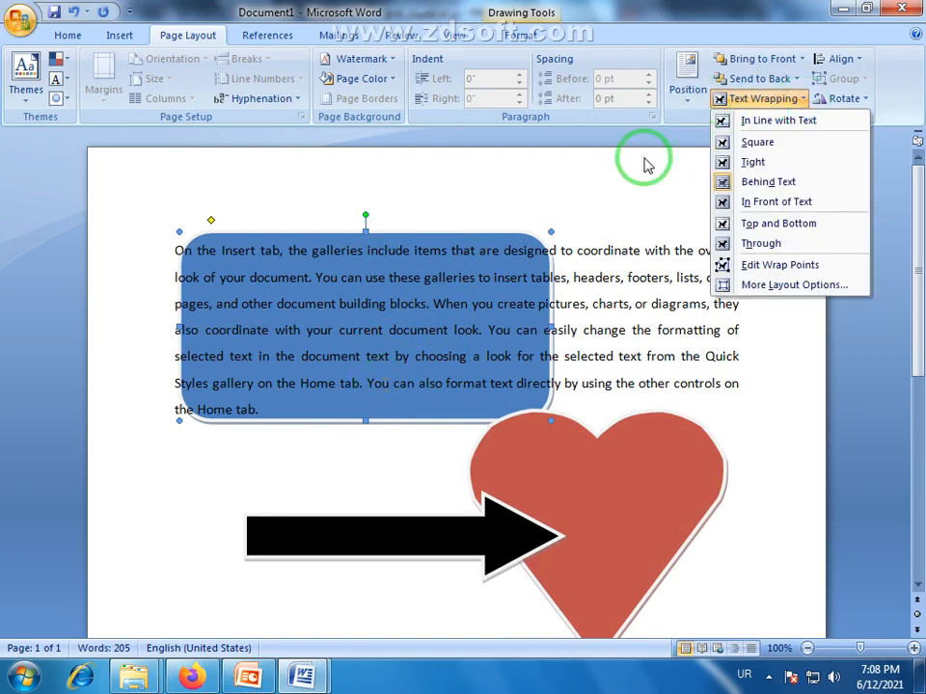
pyautogui.click(758, 143)
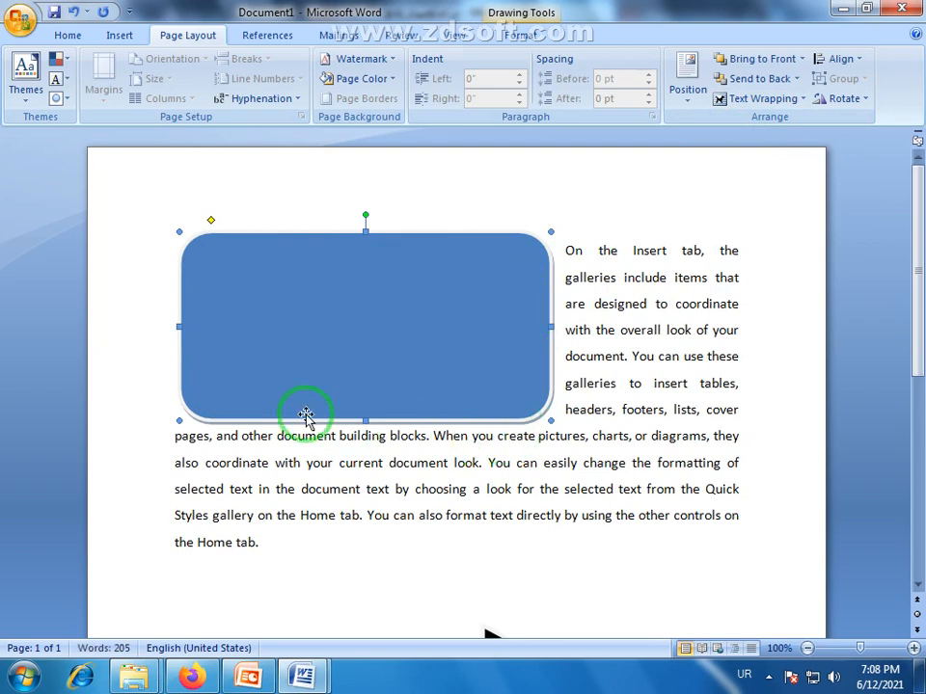
pyautogui.moveTo(470, 318); pyautogui.dragTo(469, 320)
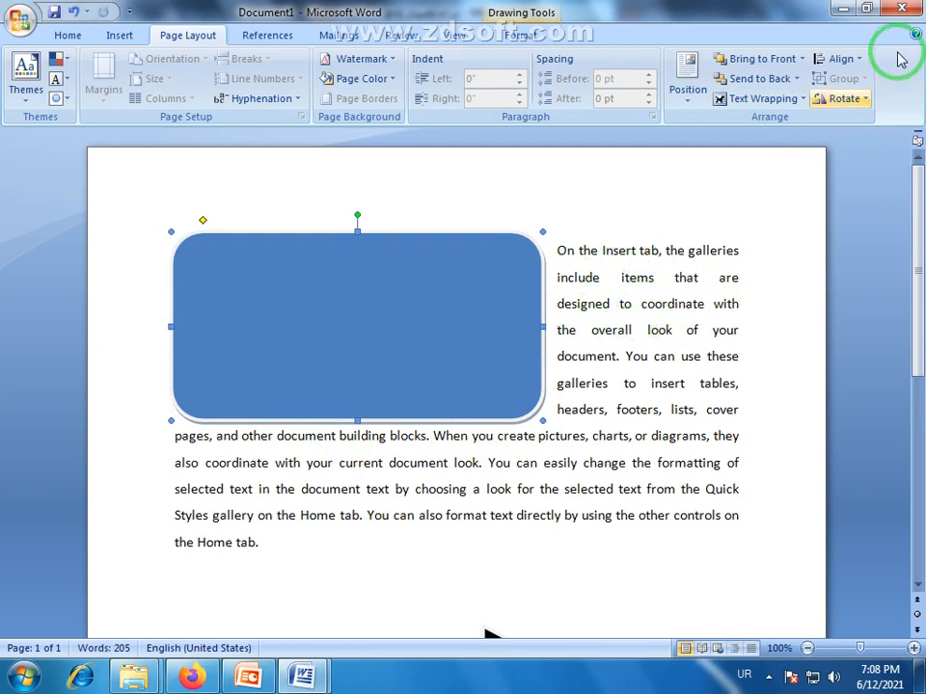
pyautogui.click(797, 98)
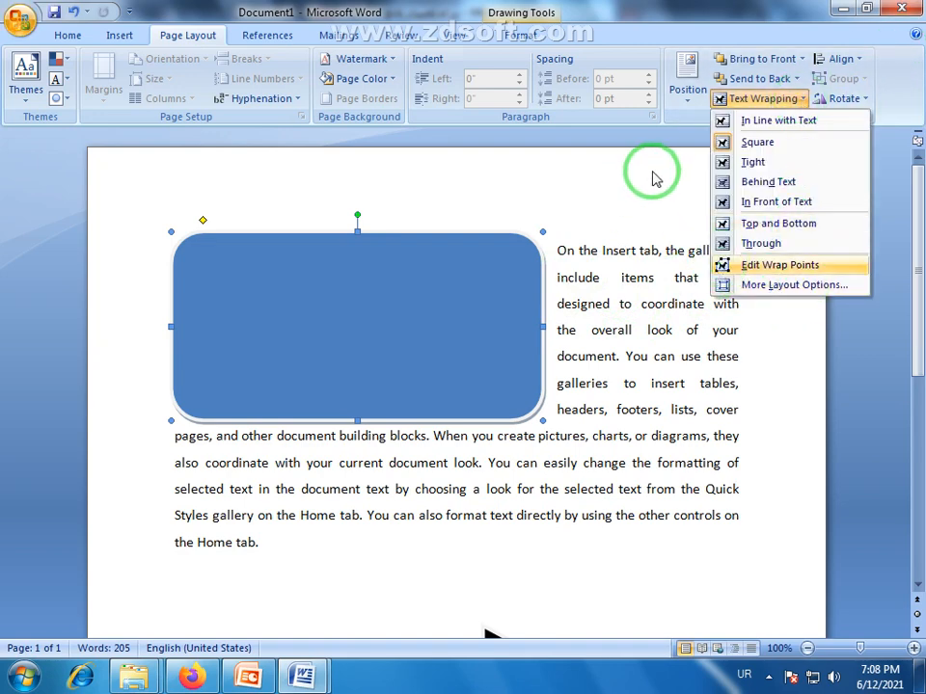
pyautogui.click(533, 251)
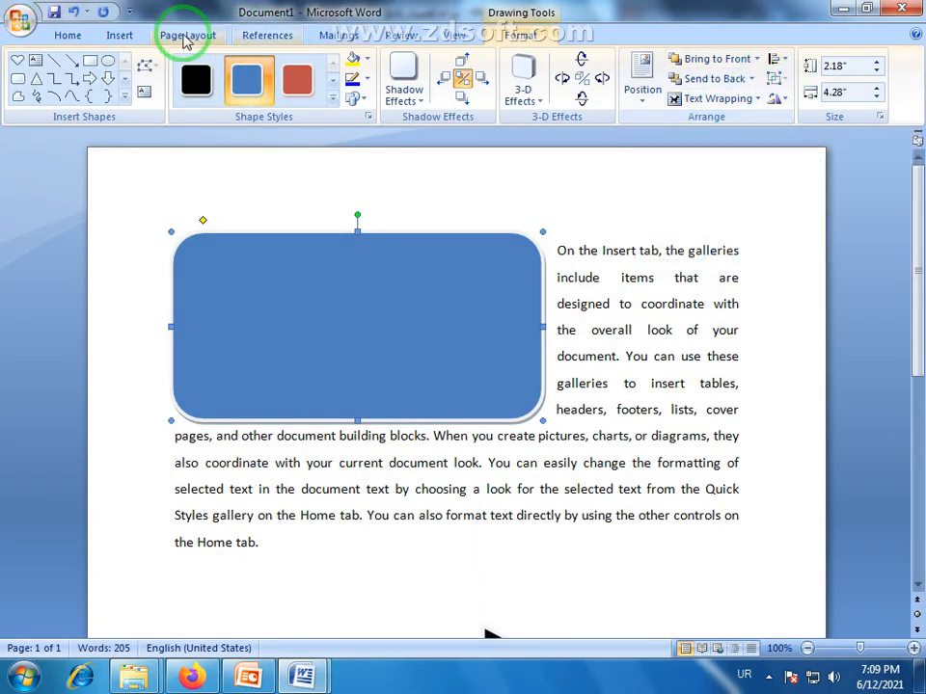
pyautogui.click(184, 34)
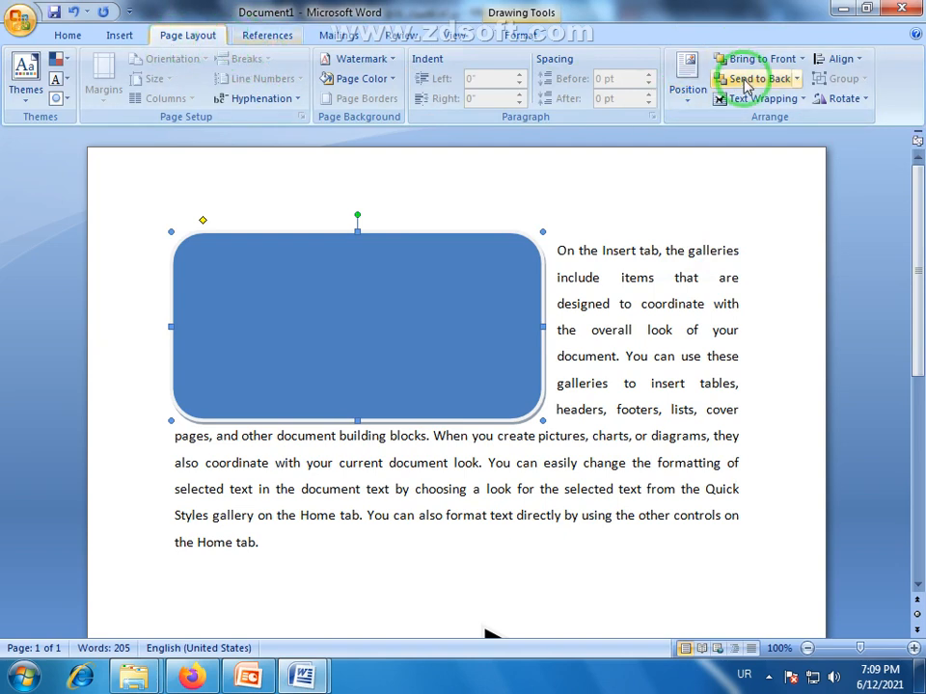
pyautogui.click(861, 66)
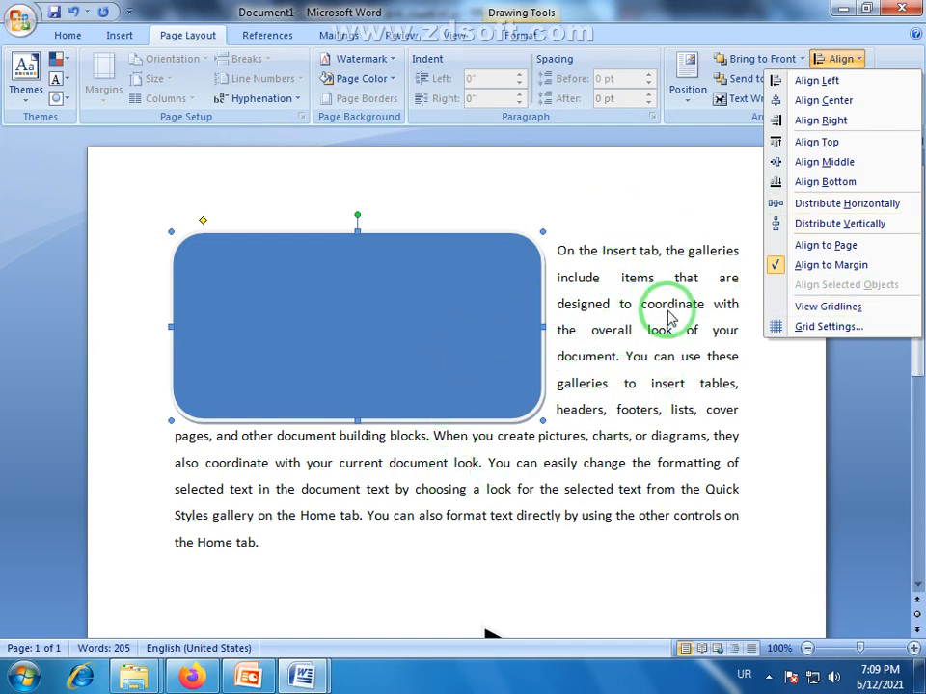
pyautogui.click(805, 61)
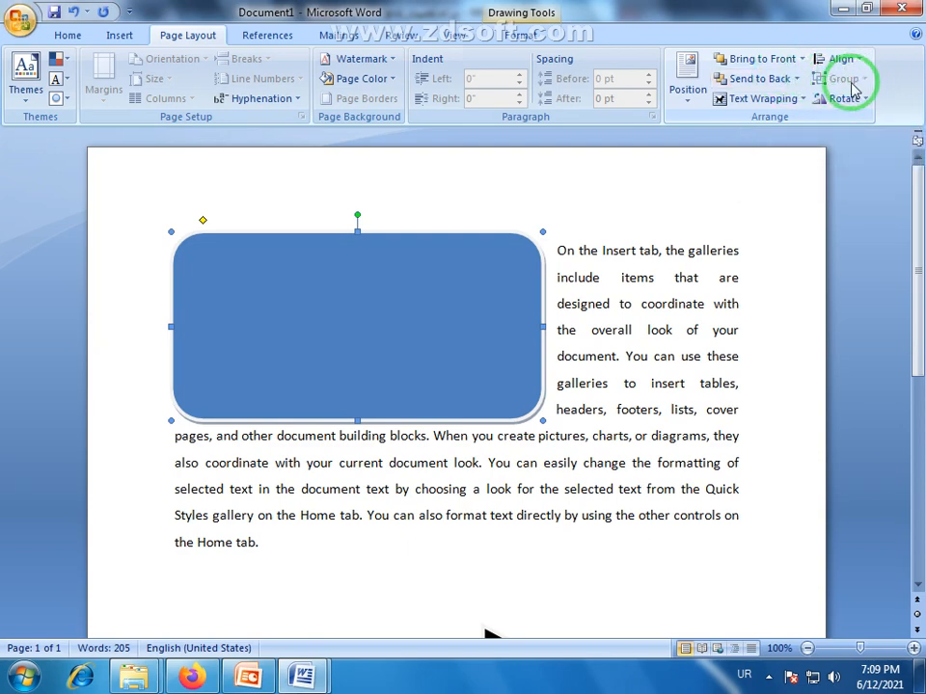
# Move the rounded rectangle back between the two paragraphs, behind the heart and the black arrow.
pyautogui.moveTo(916, 197); pyautogui.dragTo(916, 295)
pyautogui.moveTo(427, 180); pyautogui.dragTo(626, 517)
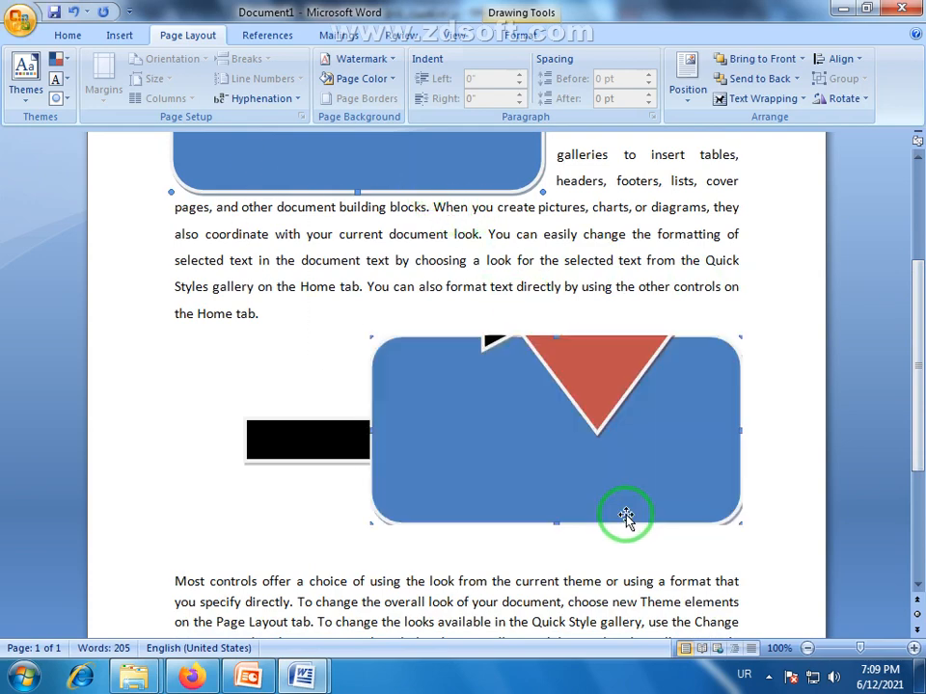
pyautogui.moveTo(606, 452); pyautogui.dragTo(610, 350)
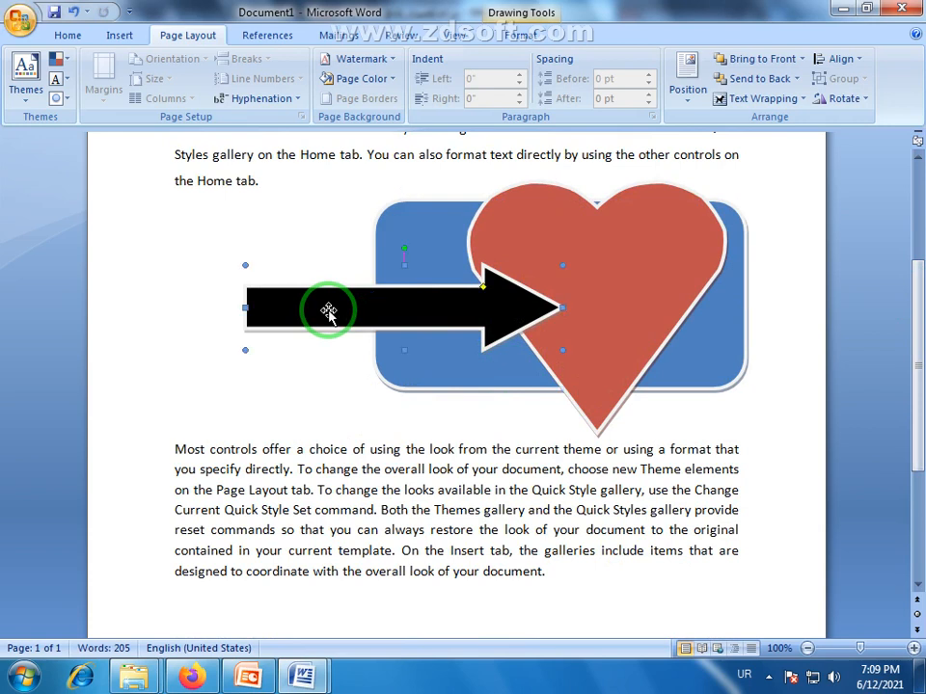
# Make the black arrow slightly smaller and position it across the rounded rectangle with its tip on the heart.
pyautogui.moveTo(328, 310); pyautogui.dragTo(461, 315)
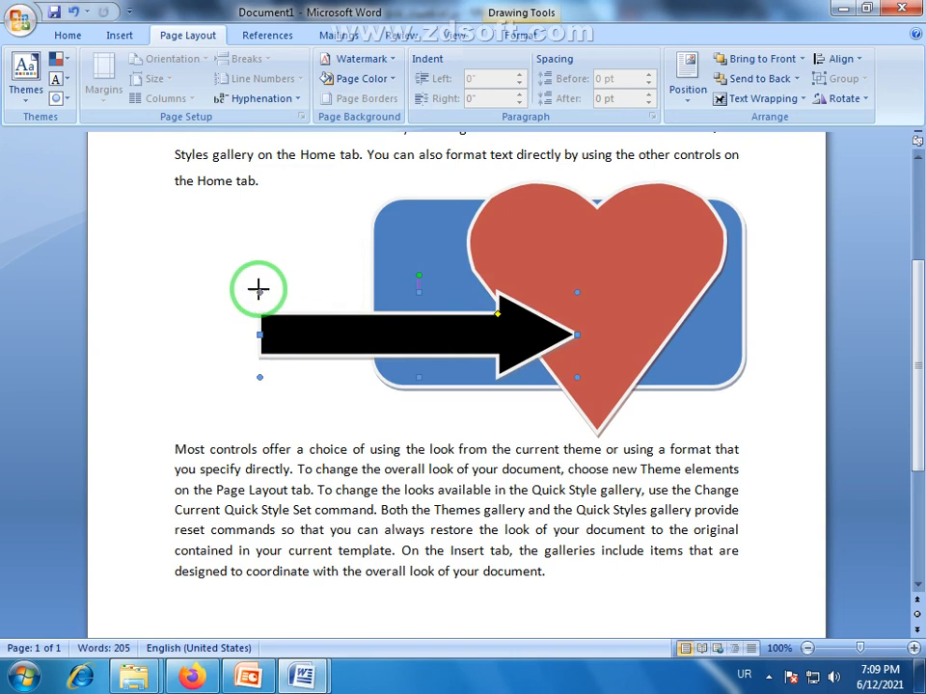
pyautogui.moveTo(258, 288); pyautogui.dragTo(293, 306)
pyautogui.moveTo(389, 341); pyautogui.dragTo(415, 326)
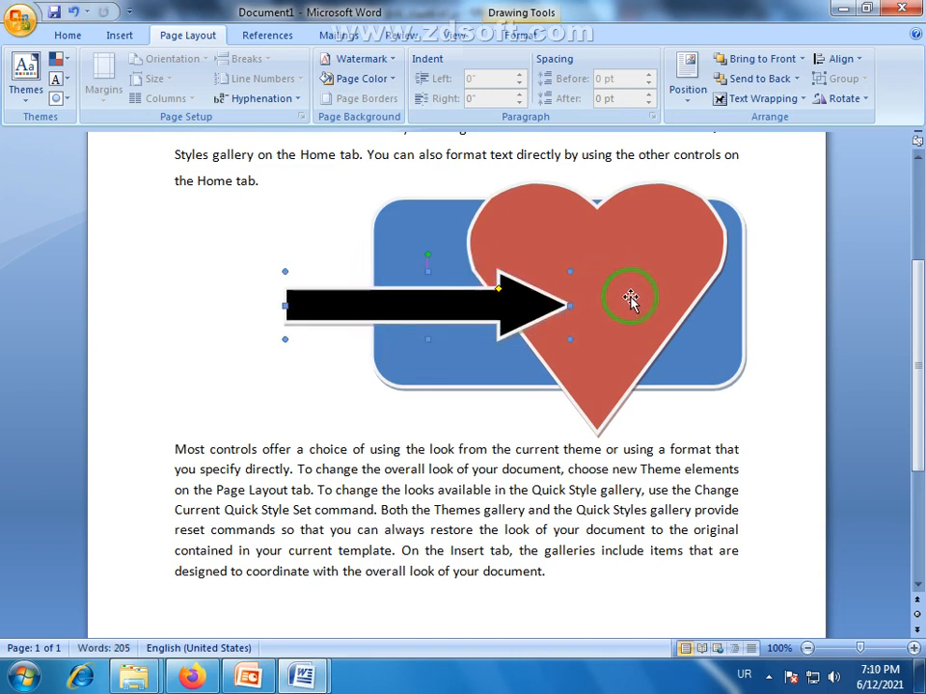
# Move the heart slightly left and up, nearer the centre of the rounded rectangle.
pyautogui.click(672, 336)
pyautogui.click(601, 254)
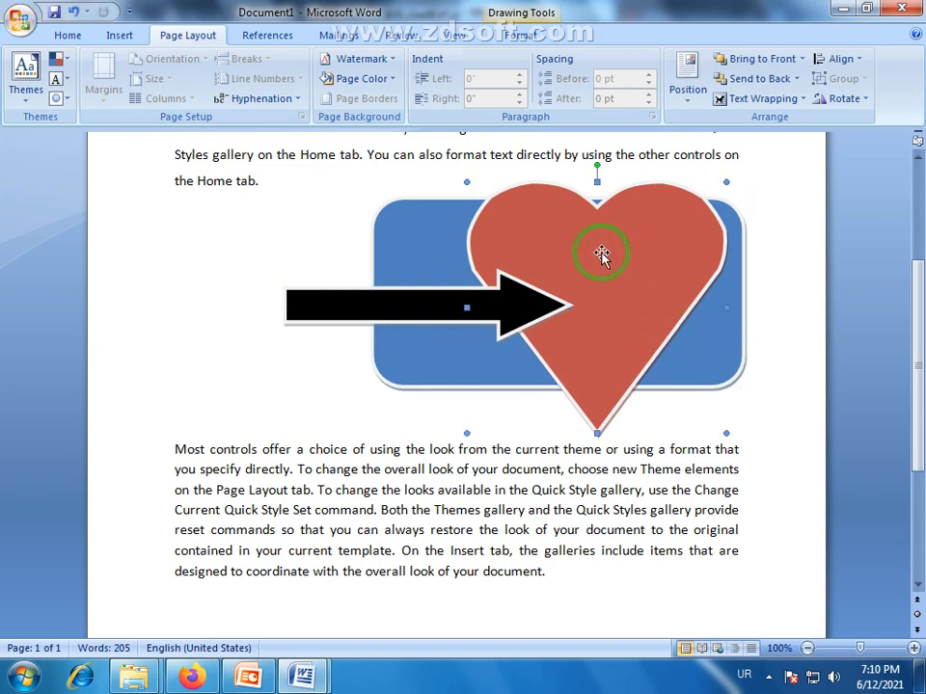
pyautogui.moveTo(595, 240); pyautogui.dragTo(543, 251)
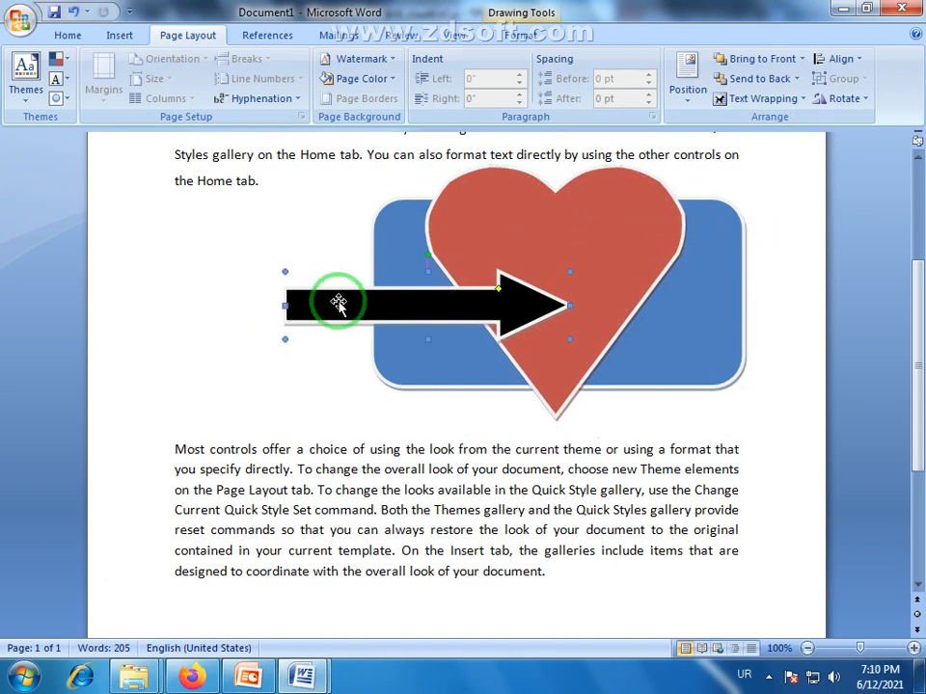
pyautogui.moveTo(338, 303); pyautogui.dragTo(465, 275)
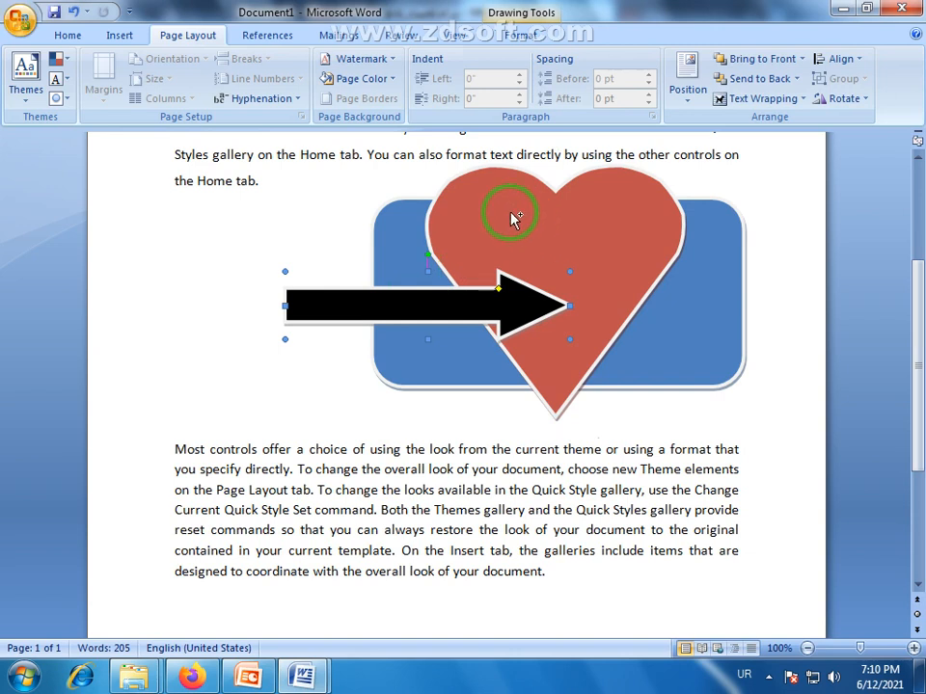
pyautogui.keyDown('shift'); pyautogui.click(502, 248); pyautogui.keyUp('shift')
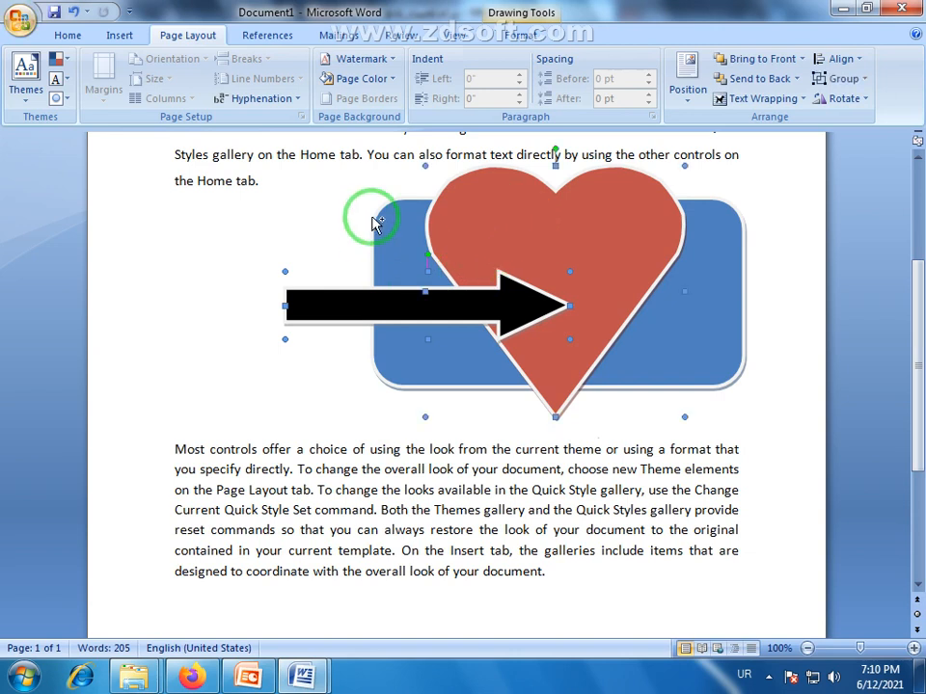
pyautogui.keyDown('shift'); pyautogui.click(386, 243); pyautogui.keyUp('shift')
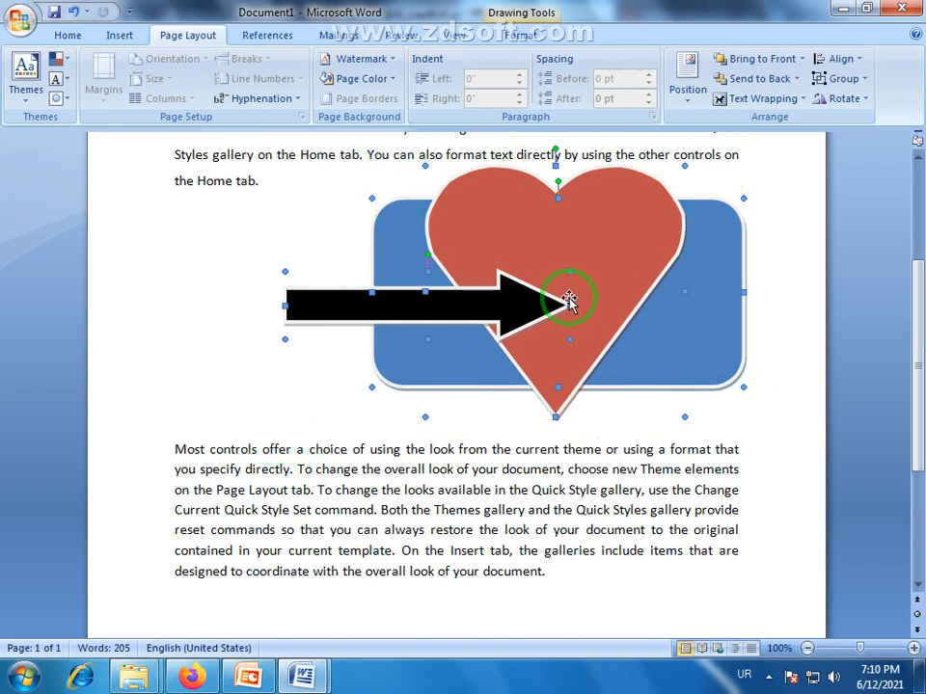
pyautogui.click(839, 81)
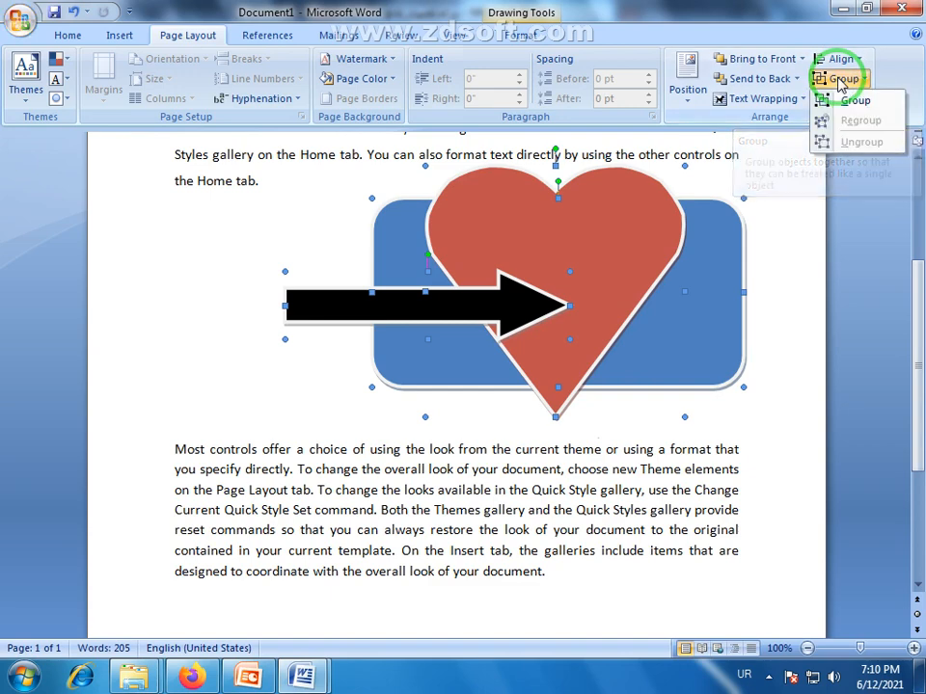
pyautogui.click(787, 303)
# Nudge the heart slightly down and group it with the rounded rectangle and the black arrow into one object.
pyautogui.click(635, 314)
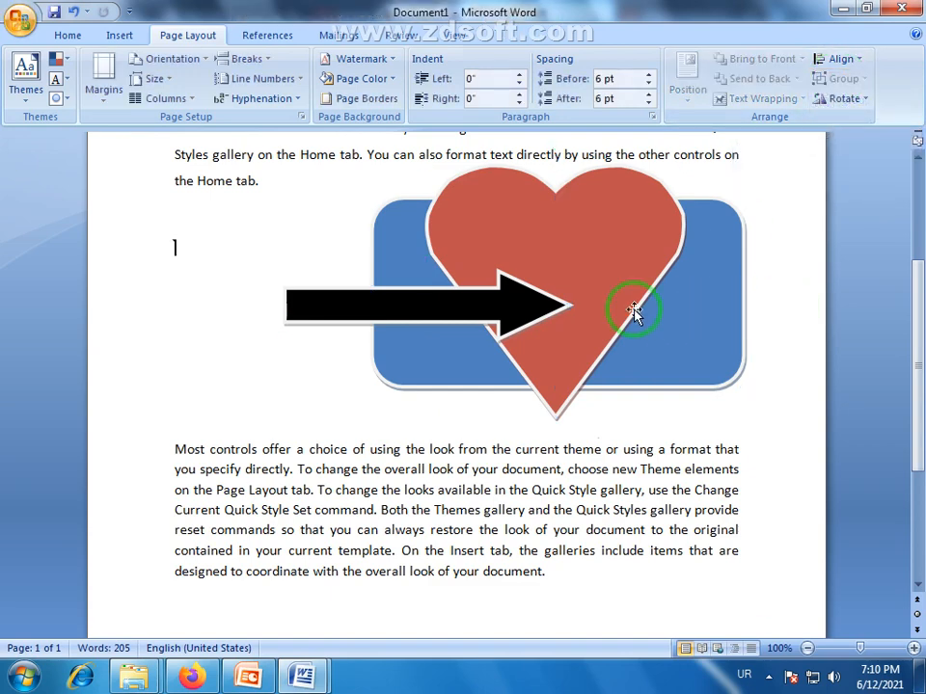
pyautogui.click(565, 295)
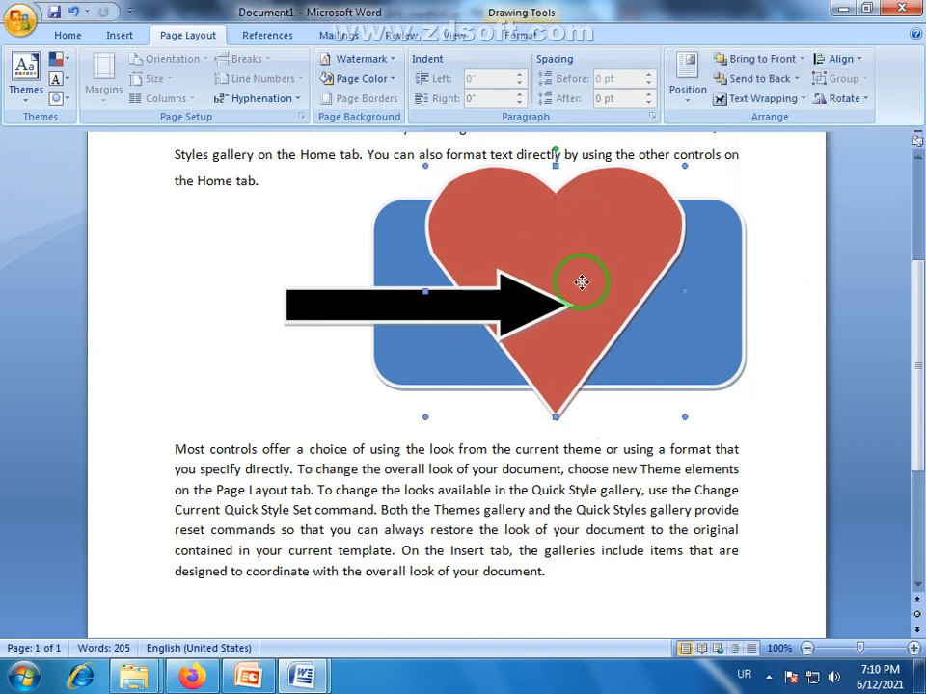
pyautogui.click(703, 271)
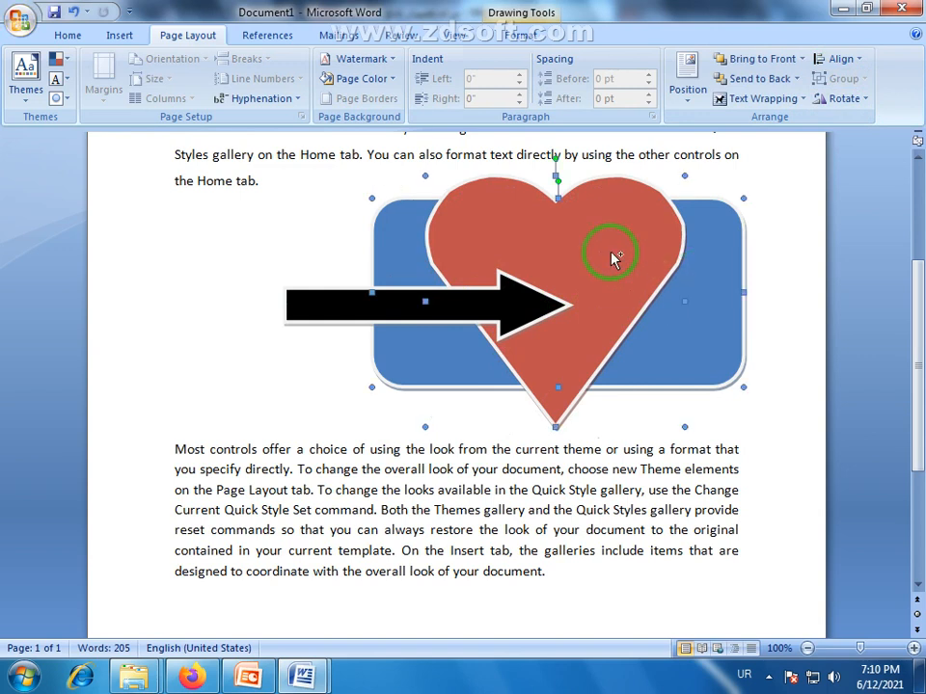
pyautogui.keyDown('shift'); pyautogui.click(384, 297); pyautogui.keyUp('shift')
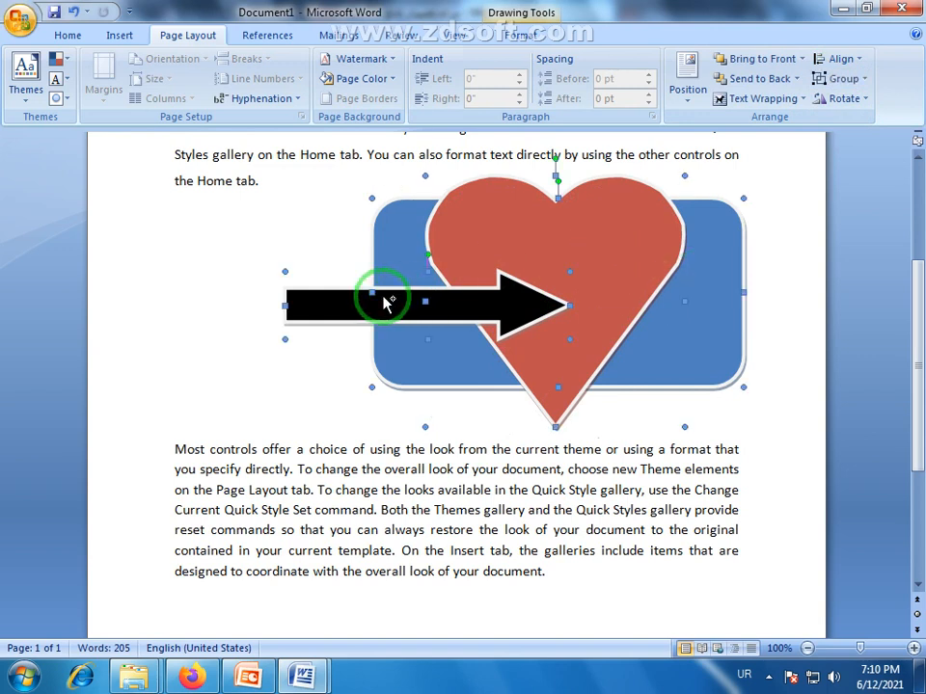
pyautogui.click(863, 85)
pyautogui.click(849, 98)
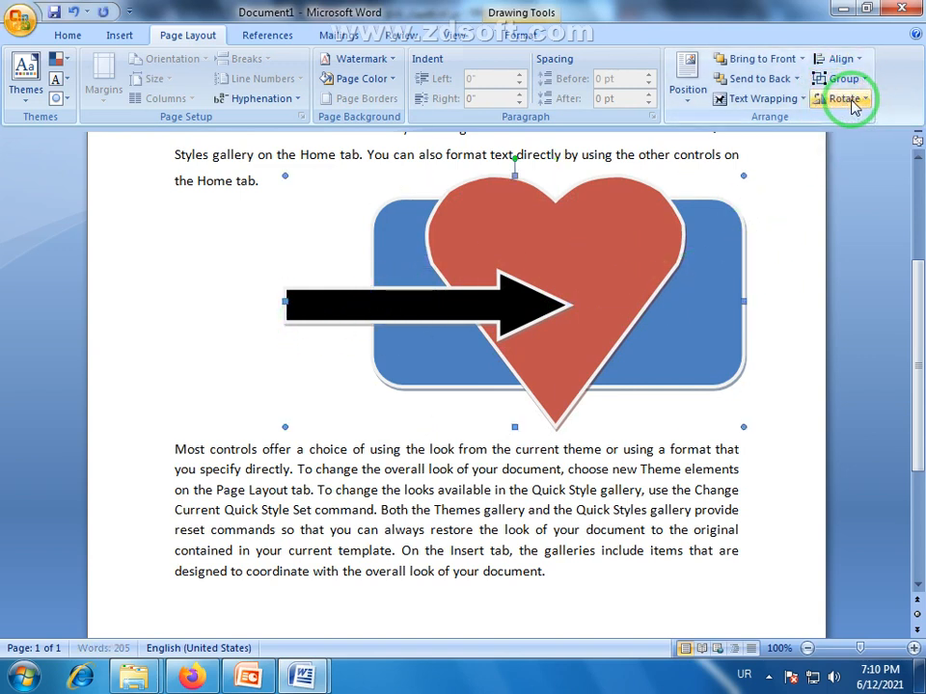
# Move the grouped shapes as one object to the left, then back toward the middle between the two paragraphs.
pyautogui.moveTo(595, 294); pyautogui.dragTo(476, 306)
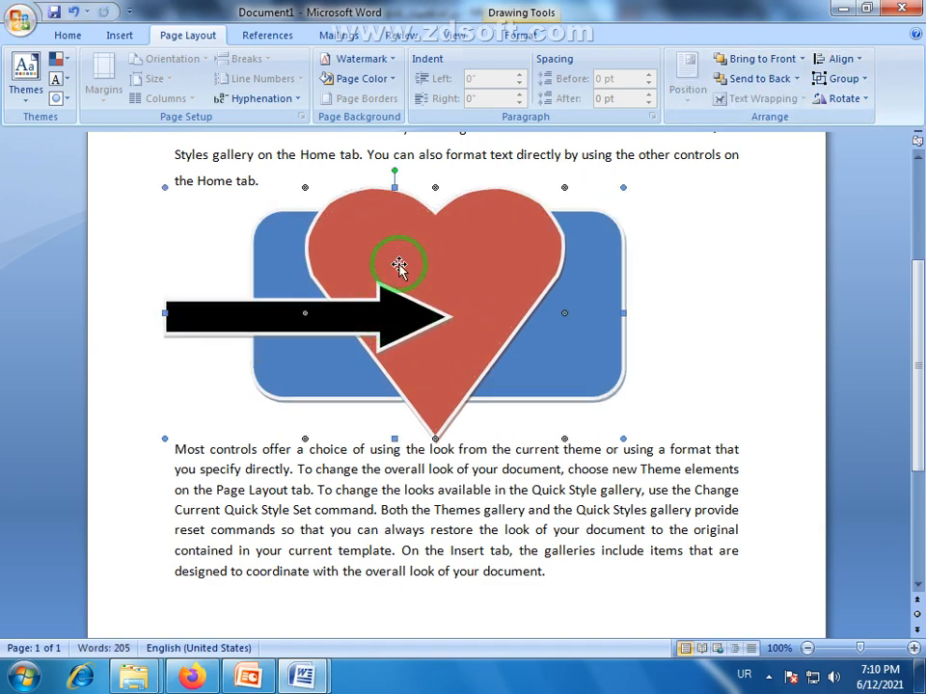
pyautogui.moveTo(398, 265); pyautogui.dragTo(510, 266)
pyautogui.moveTo(565, 275)
pyautogui.mouseDown()
pyautogui.moveTo(451, 300)
pyautogui.moveTo(550, 273)
pyautogui.mouseUp()
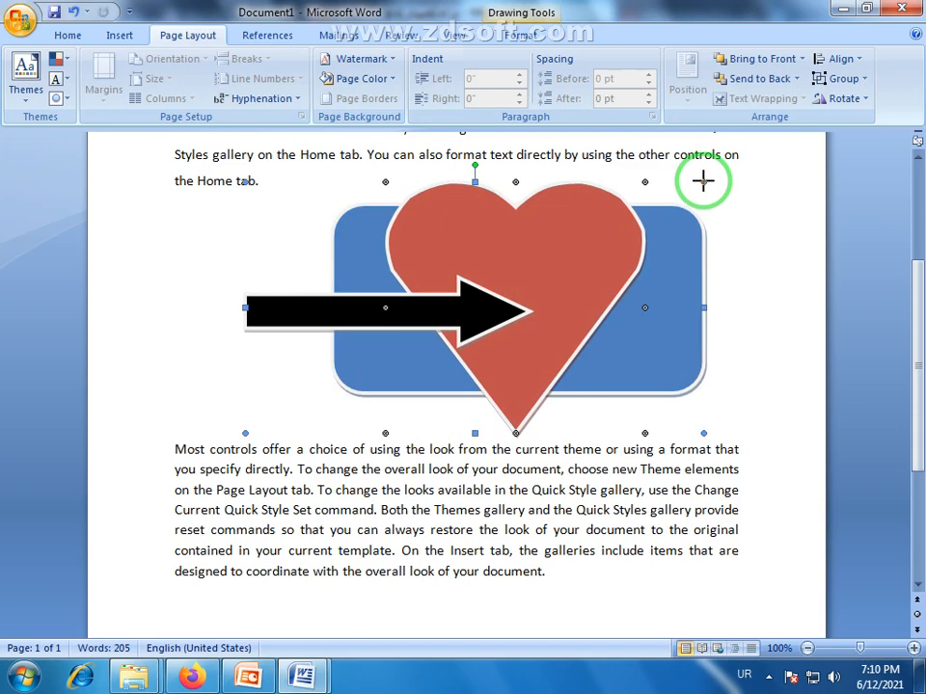
# Shrink the grouped object to about two thirds of its size at the left margin and place a copy of it to its right.
pyautogui.moveTo(702, 180); pyautogui.dragTo(541, 249)
pyautogui.moveTo(422, 343); pyautogui.dragTo(345, 297)
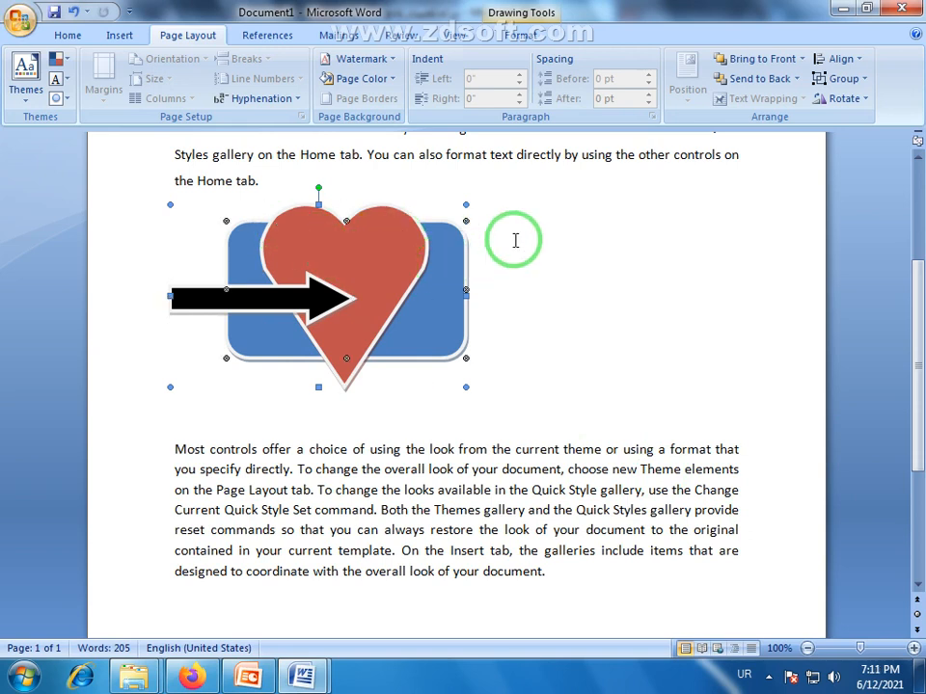
pyautogui.moveTo(376, 269); pyautogui.dragTo(703, 267)
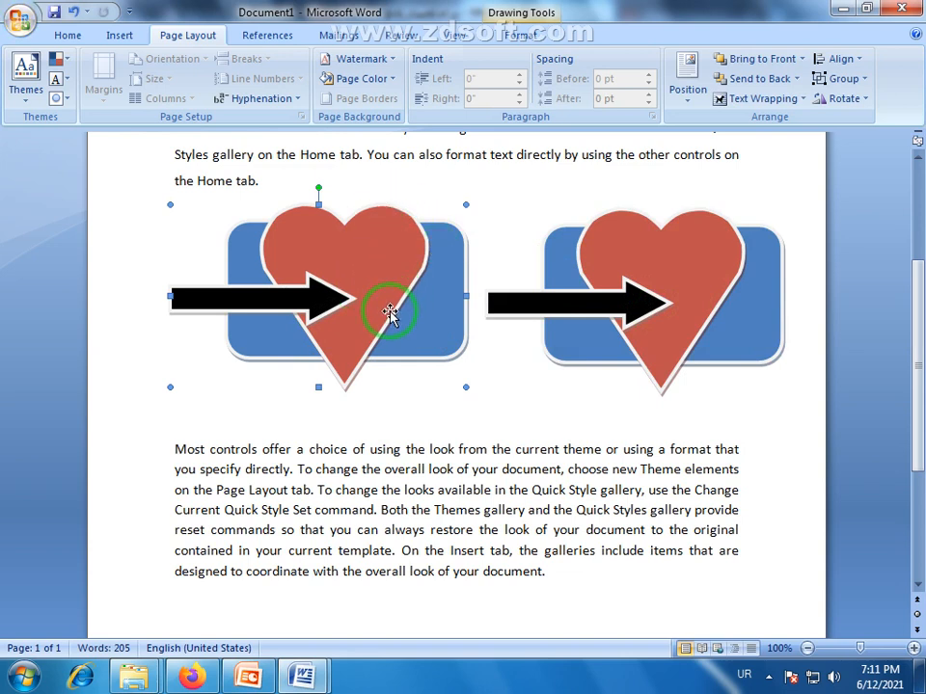
# Ungroup the left-hand object and shift its still-selected shapes together up and to the right.
pyautogui.click(862, 79)
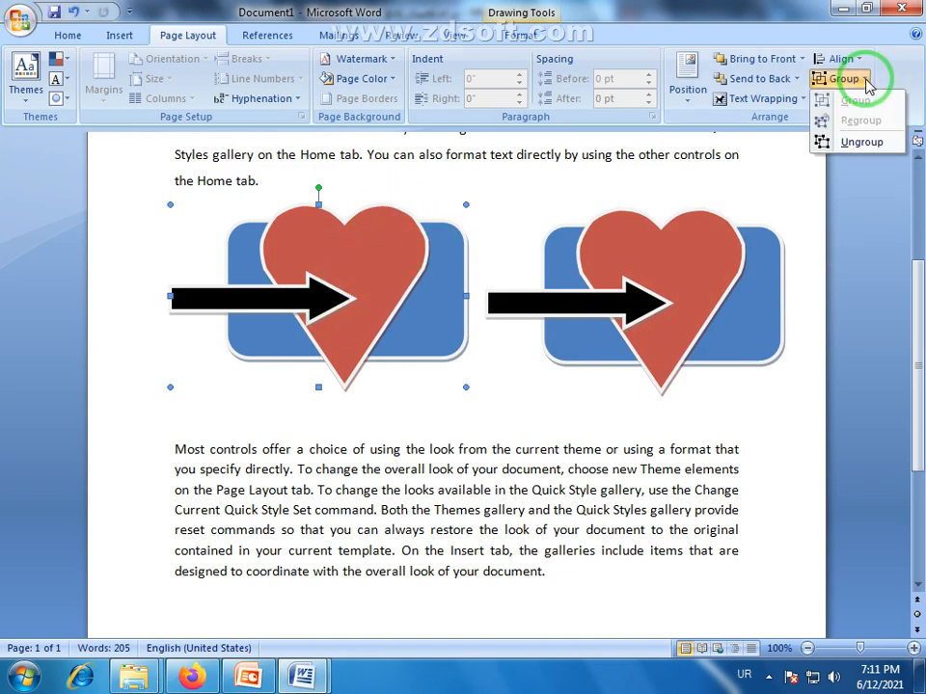
pyautogui.click(861, 142)
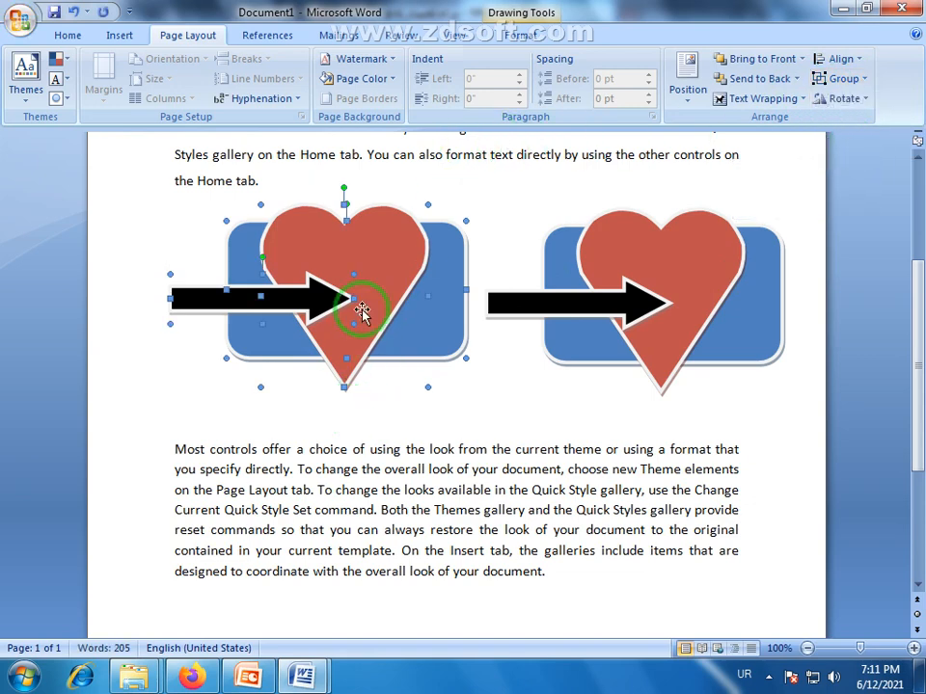
pyautogui.moveTo(379, 291)
pyautogui.mouseDown()
pyautogui.moveTo(450, 228)
pyautogui.moveTo(456, 262)
pyautogui.mouseUp()
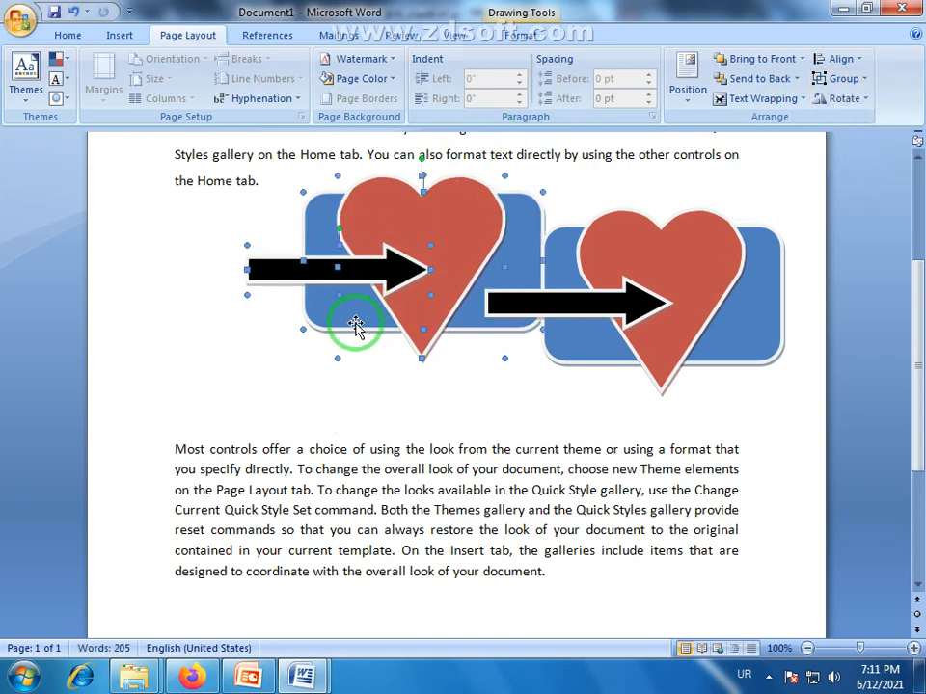
# Separate the ungrouped shapes by moving the rounded rectangle left and slightly down, and the black arrow just below it.
pyautogui.click(349, 376)
pyautogui.moveTo(332, 335)
pyautogui.mouseDown()
pyautogui.moveTo(242, 337)
pyautogui.moveTo(238, 347)
pyautogui.mouseUp()
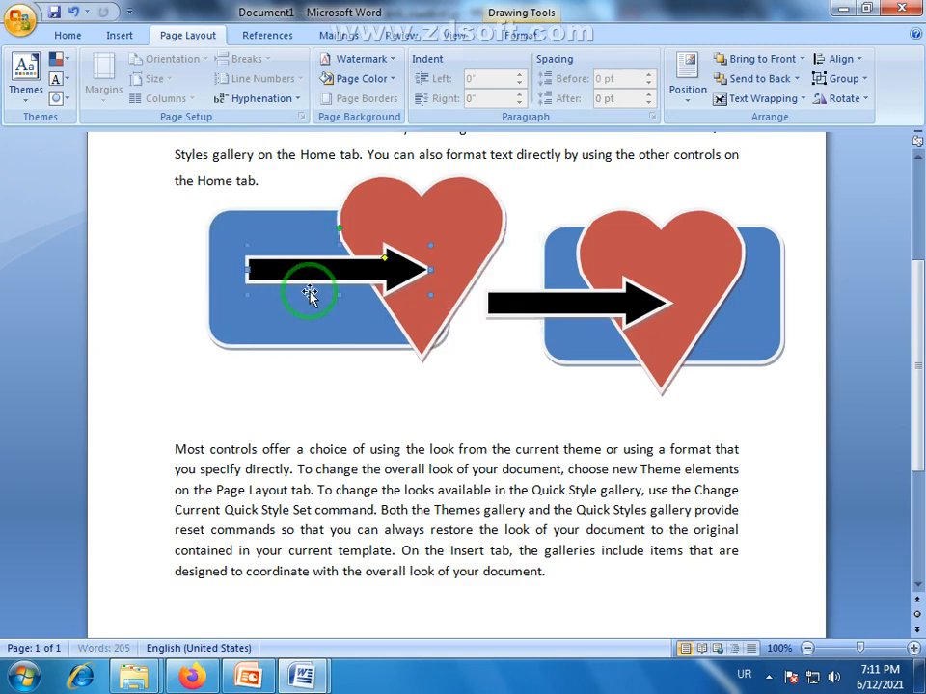
pyautogui.moveTo(310, 291)
pyautogui.mouseDown()
pyautogui.moveTo(279, 336)
pyautogui.moveTo(300, 336)
pyautogui.moveTo(331, 357)
pyautogui.mouseUp()
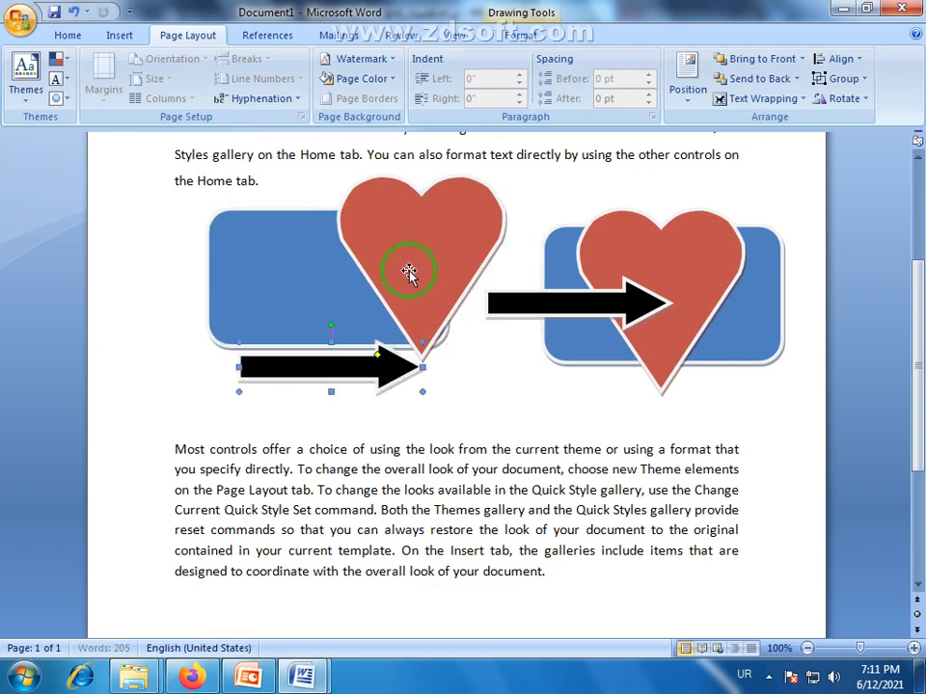
# Move the separated black arrow into the empty space below the second paragraph and view its rotation options.
pyautogui.click(331, 386)
pyautogui.scroll(-3, 911, 414)
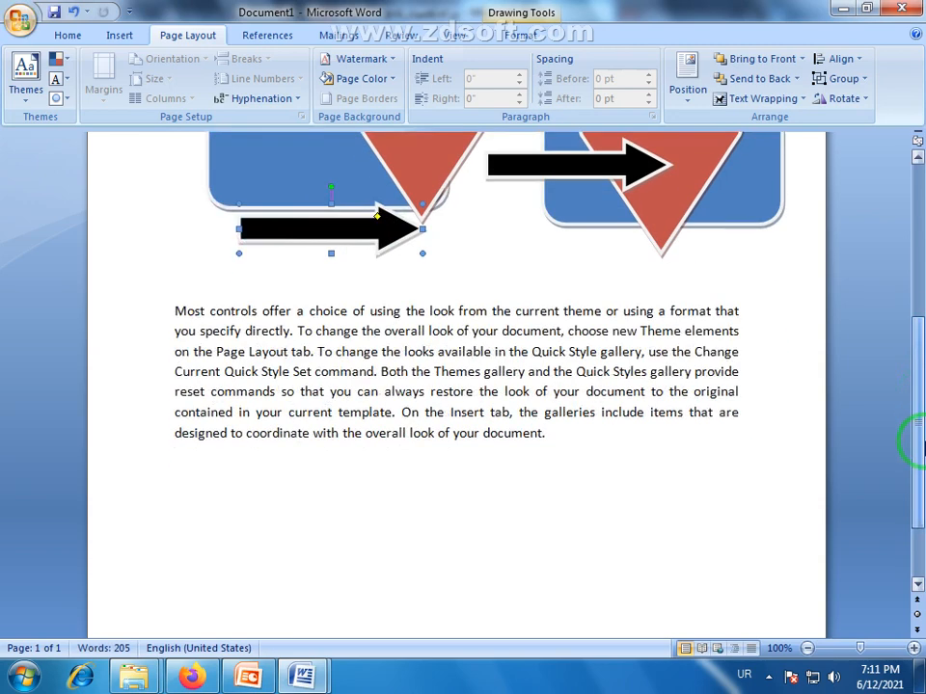
pyautogui.moveTo(357, 186); pyautogui.dragTo(413, 501)
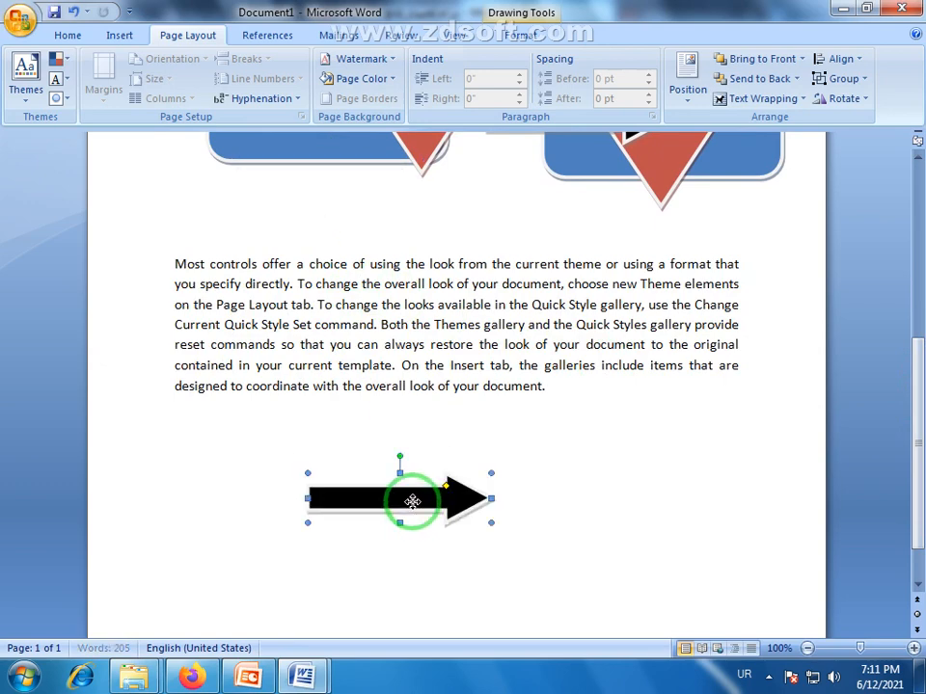
pyautogui.scroll(-1, 922, 302)
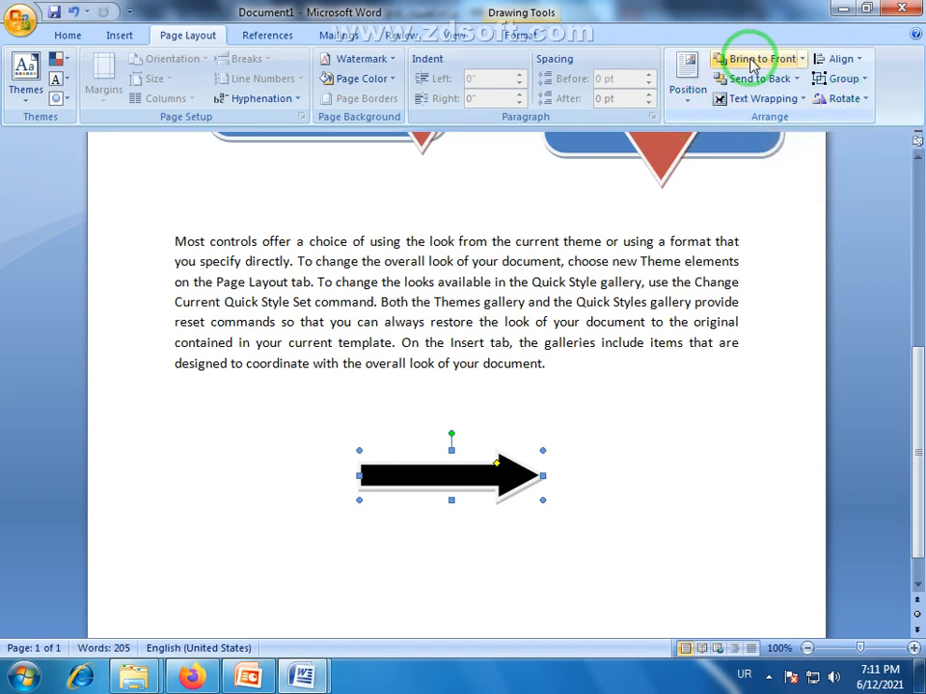
pyautogui.click(866, 100)
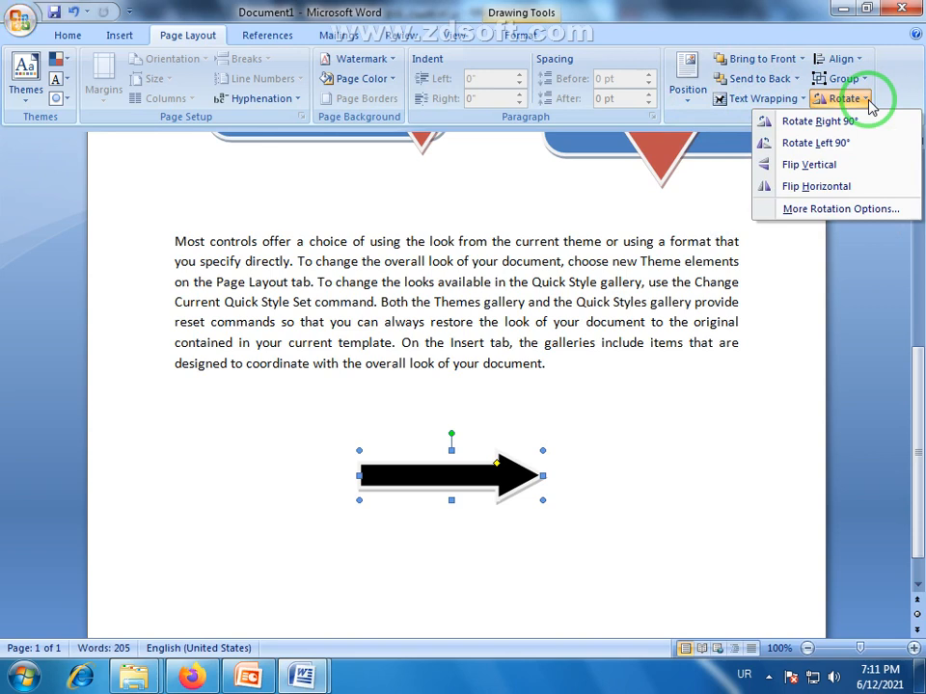
pyautogui.click(871, 101)
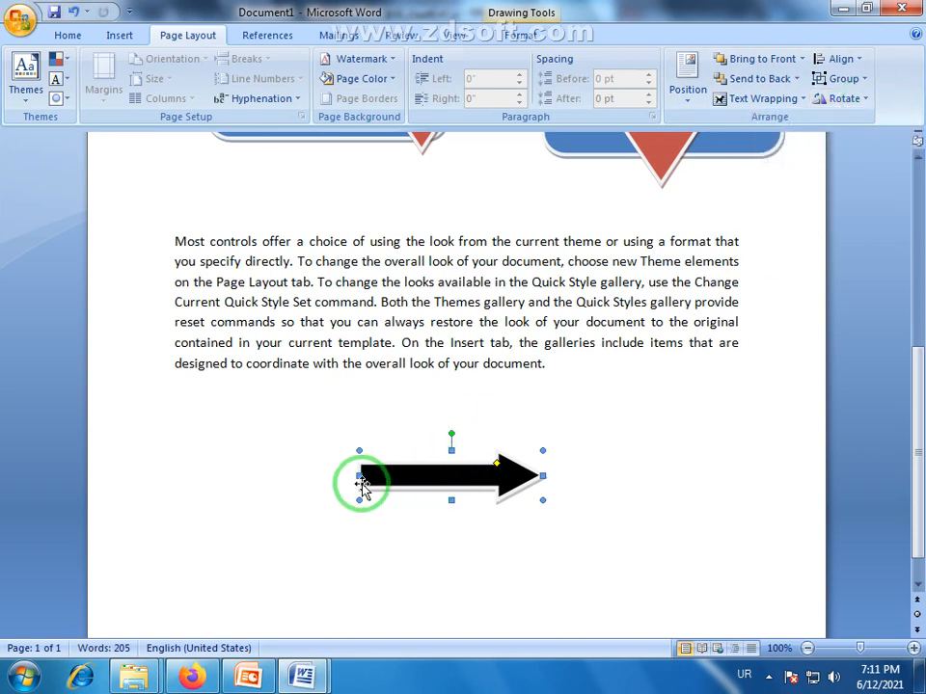